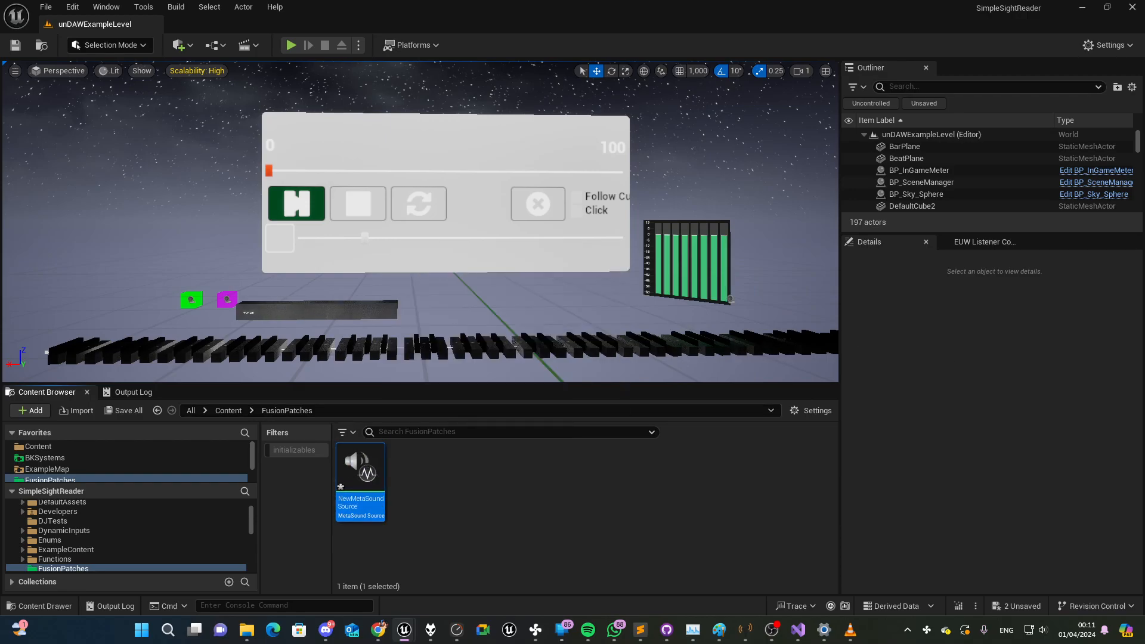
Bring up the NewMetaSoundSource graph and add a Fusion Sampler Stereo node
{"action": "left_click_drag", "start_coordinate": [1144, 90], "coordinate": [449, 0]}
{"action": "right_click", "coordinate": [653, 176]}
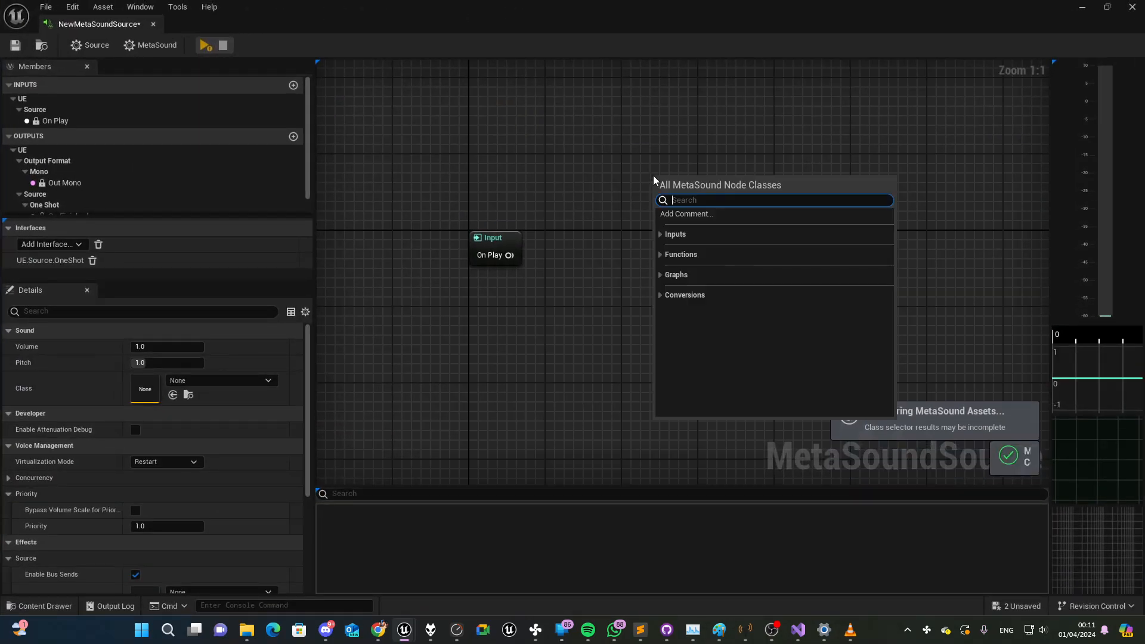
{"action": "type", "text": "fusion"}
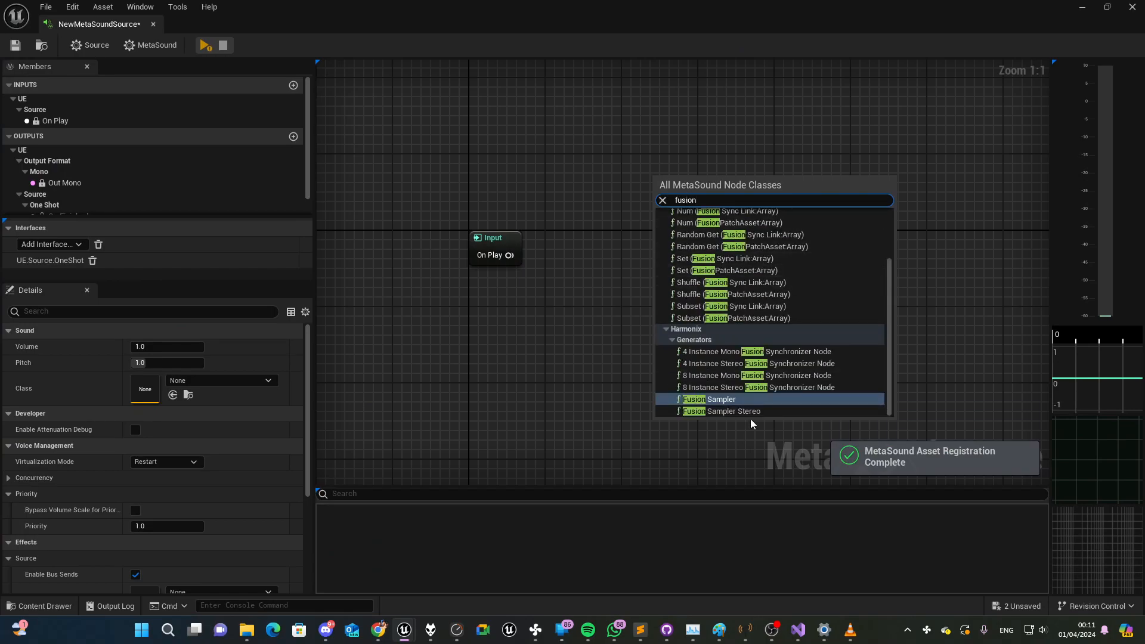
{"action": "left_click", "coordinate": [742, 412]}
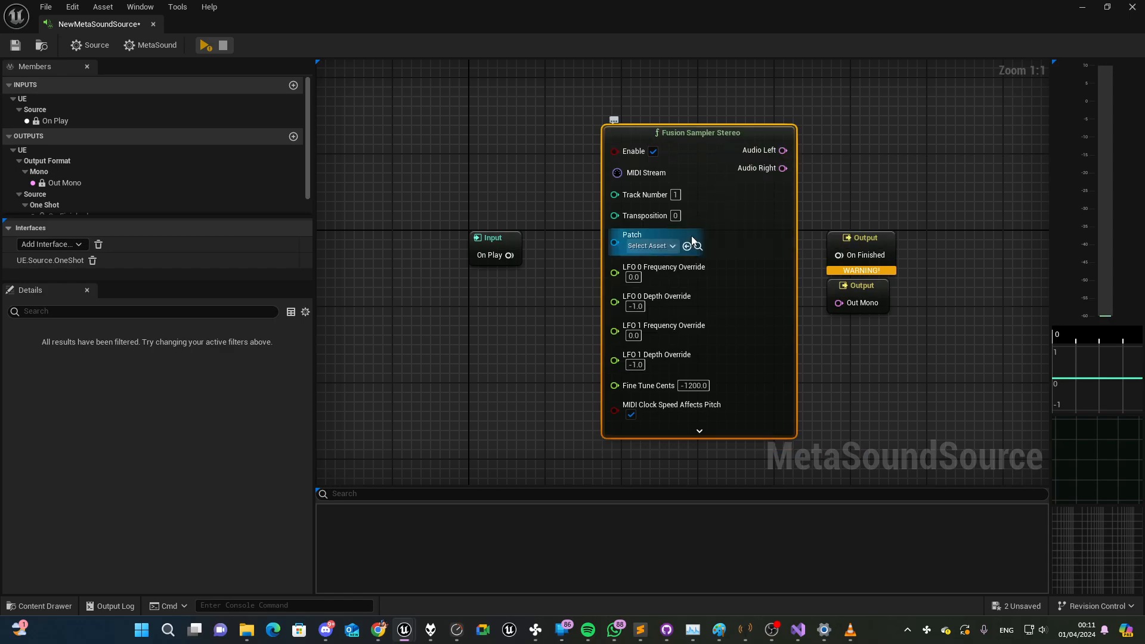
Review the patch assets available to the Fusion Sampler Stereo node and the asset list's content display options
{"action": "left_click", "coordinate": [667, 244]}
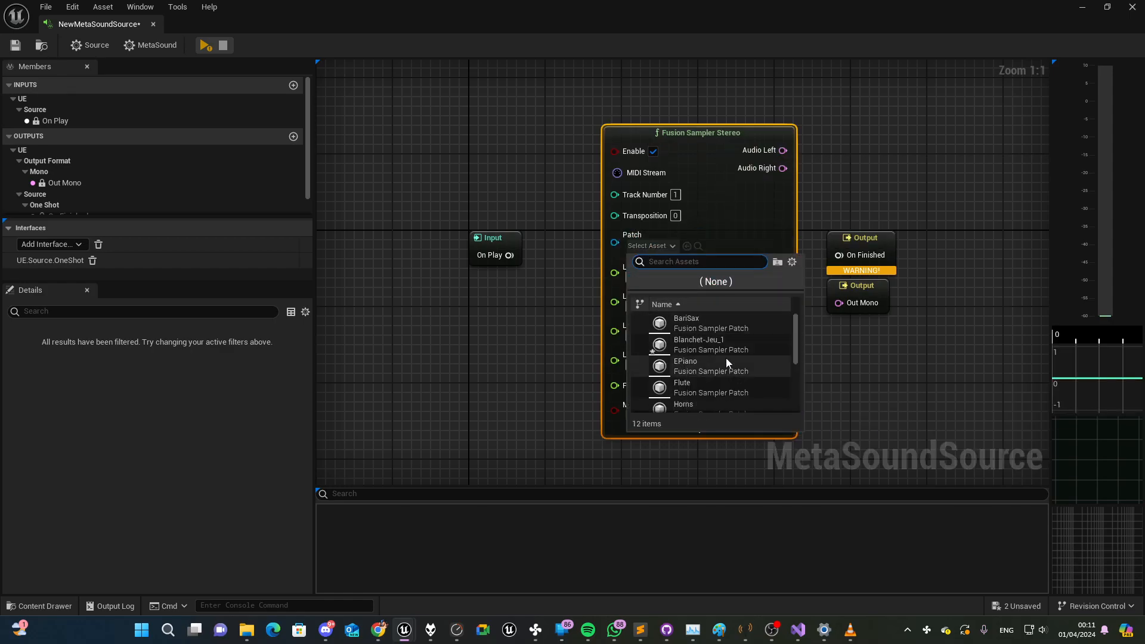
{"action": "scroll", "coordinate": [695, 387], "scroll_direction": "down", "scroll_amount": 5}
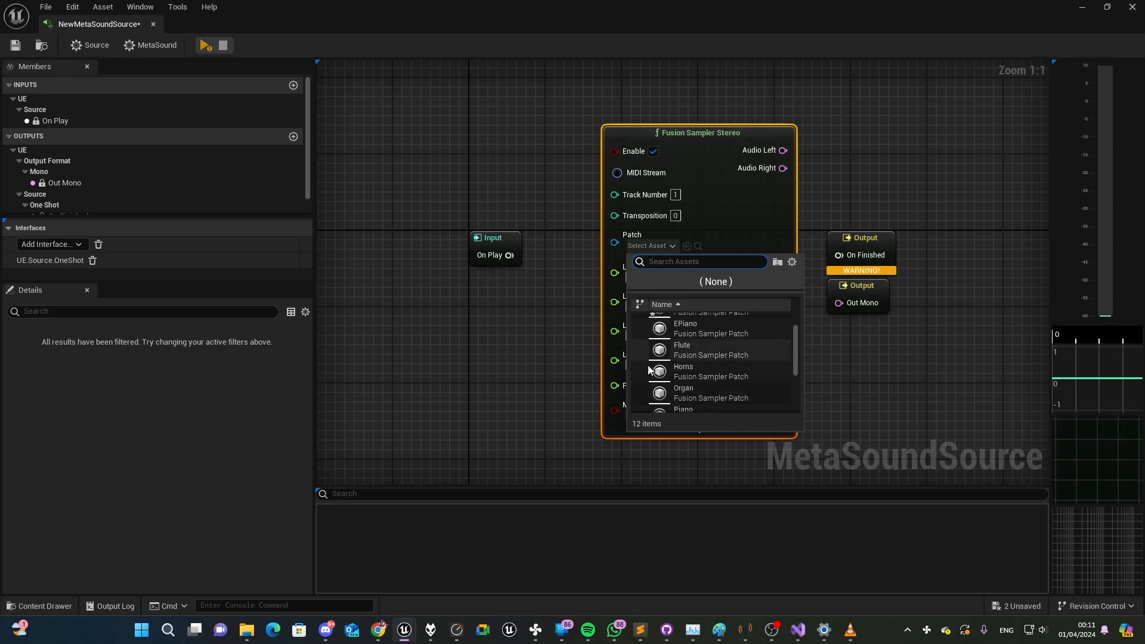
{"action": "scroll", "coordinate": [695, 389], "scroll_direction": "up", "scroll_amount": 5}
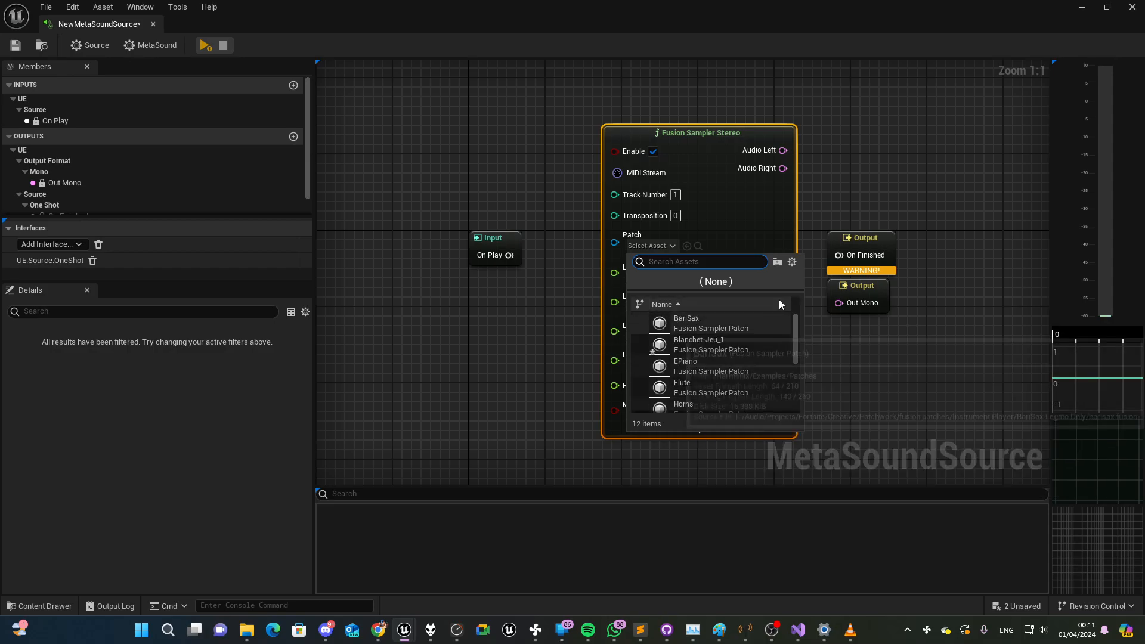
{"action": "left_click", "coordinate": [793, 261]}
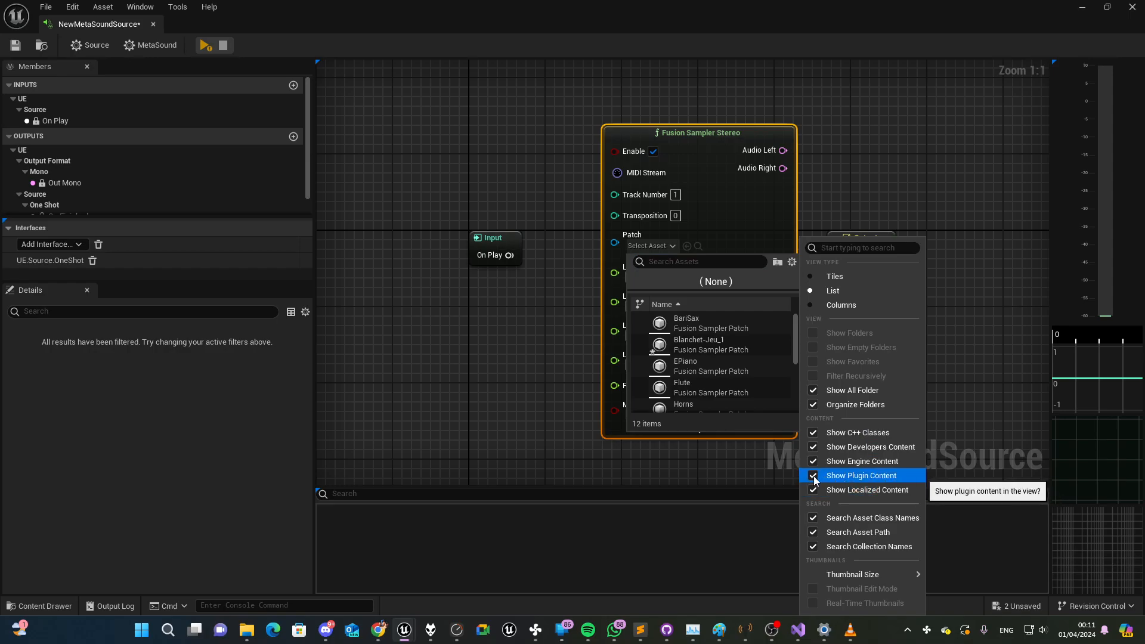
{"action": "left_click", "coordinate": [749, 220]}
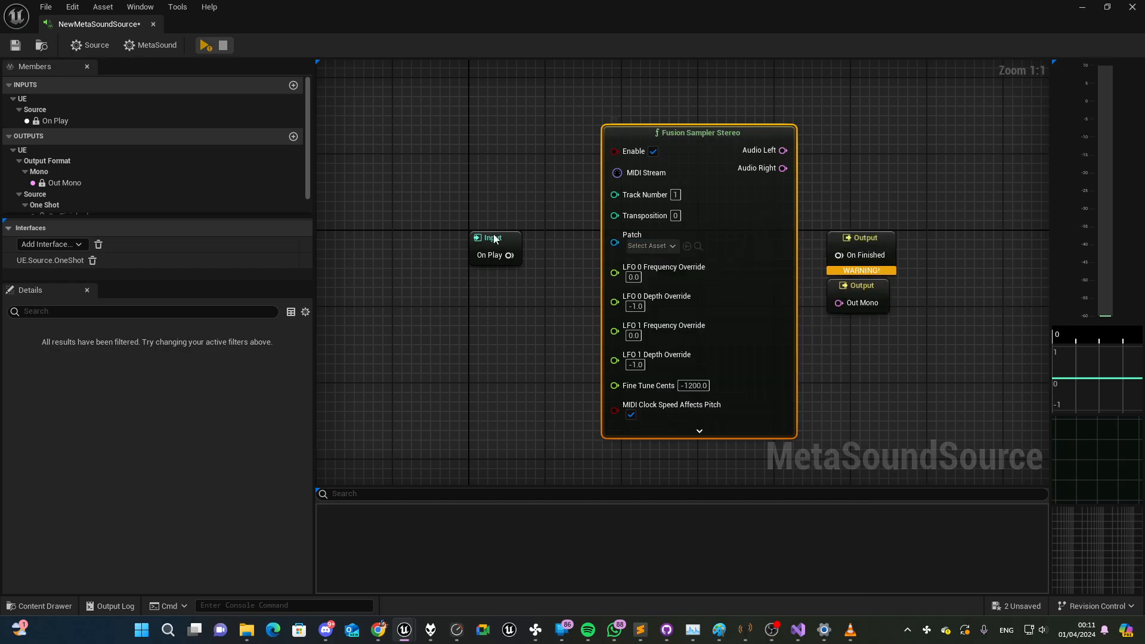
Add a MIDI Player node before the Fusion Sampler Stereo node and place the On Play input clear of it
{"action": "left_click_drag", "start_coordinate": [494, 239], "coordinate": [382, 208]}
{"action": "right_click_drag", "start_coordinate": [440, 200], "coordinate": [654, 312]}
{"action": "right_click", "coordinate": [554, 197]}
{"action": "type", "text": "midiplay"}
{"action": "key", "text": "Return"}
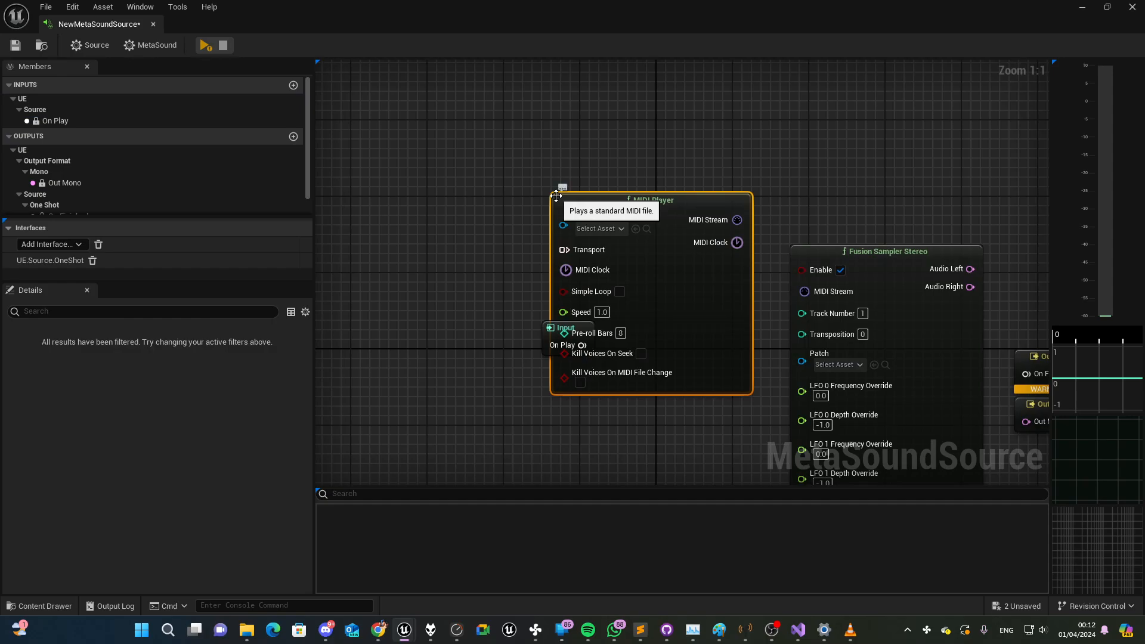
{"action": "left_click_drag", "start_coordinate": [564, 328], "coordinate": [457, 309]}
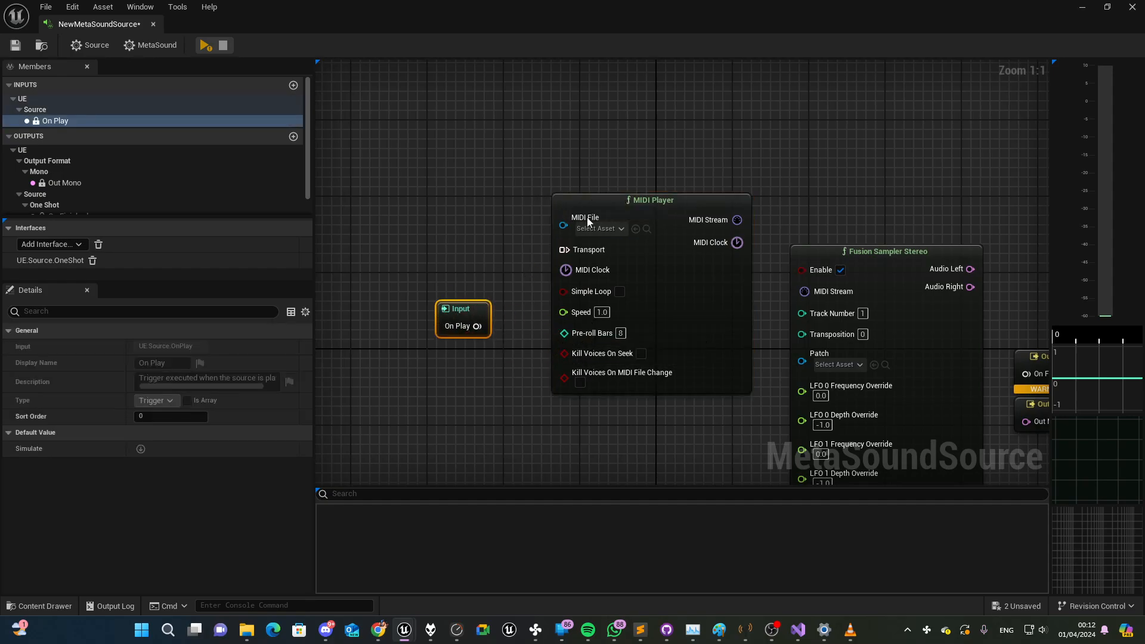
Set the MIDI Player's MIDI file to invent7 and connect its MIDI Stream output to the Fusion Sampler Stereo node
{"action": "left_click", "coordinate": [594, 228]}
{"action": "scroll", "coordinate": [686, 344], "scroll_direction": "down", "scroll_amount": 3}
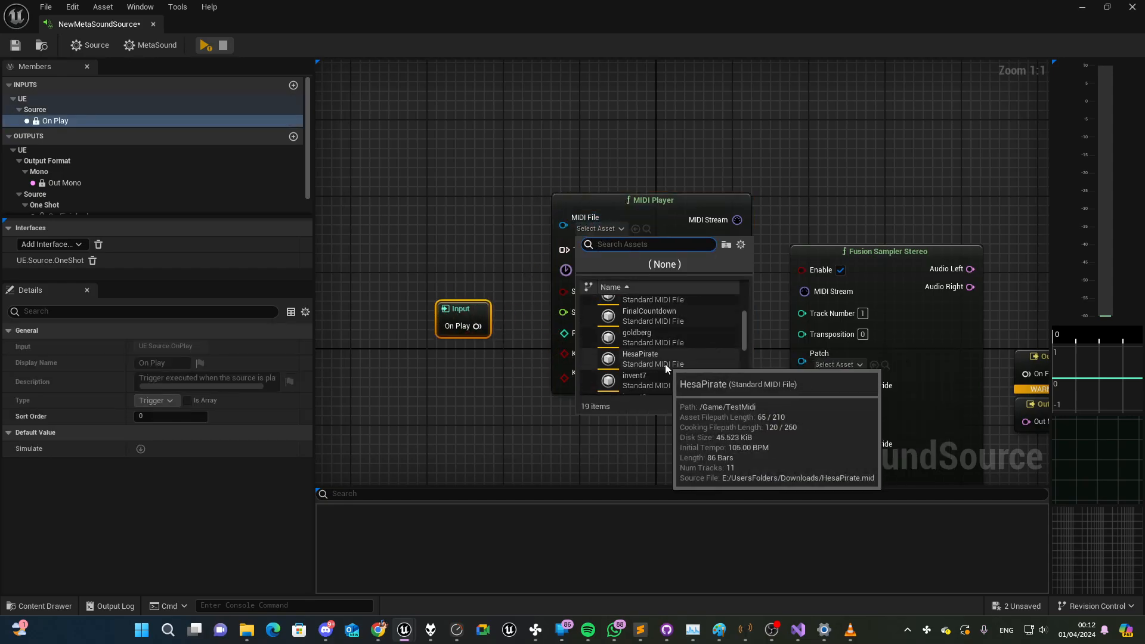
{"action": "left_click", "coordinate": [662, 377]}
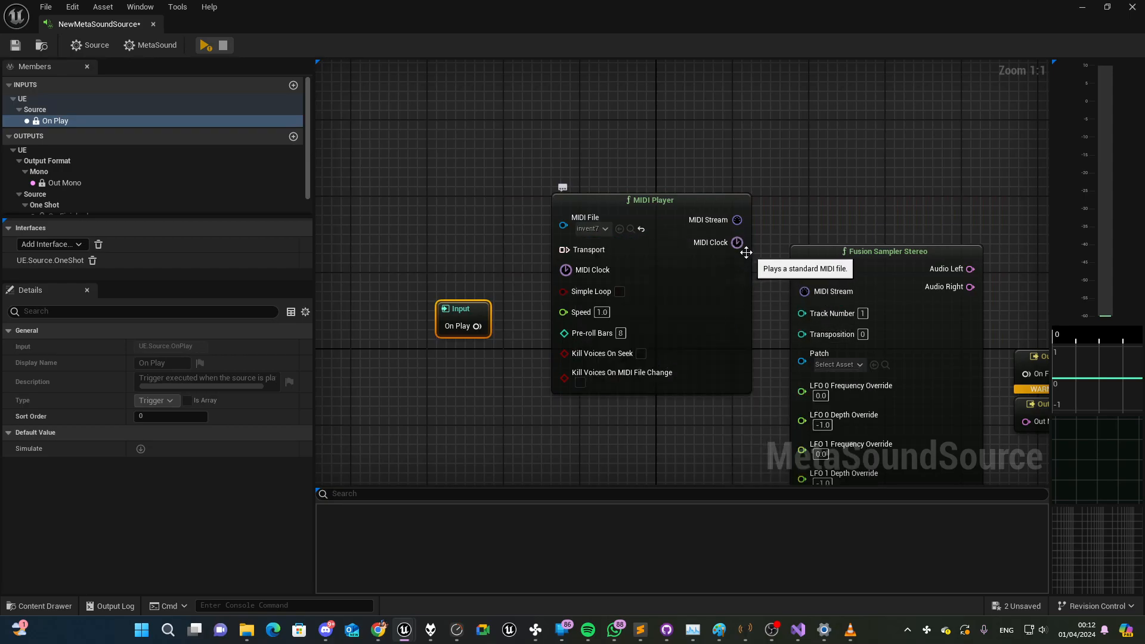
{"action": "left_click_drag", "start_coordinate": [737, 220], "coordinate": [811, 296]}
Add a Trigger To Music Transport node, wiring On Play to its Play input and its Transport output to the MIDI Player
{"action": "right_click", "coordinate": [453, 170]}
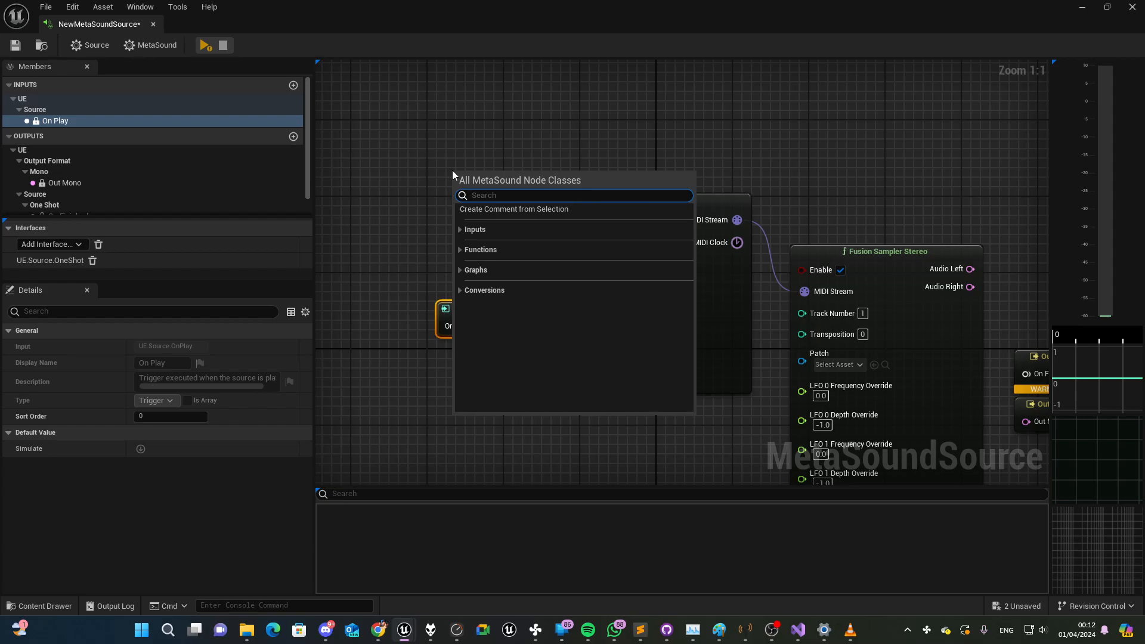
{"action": "type", "text": "t"}
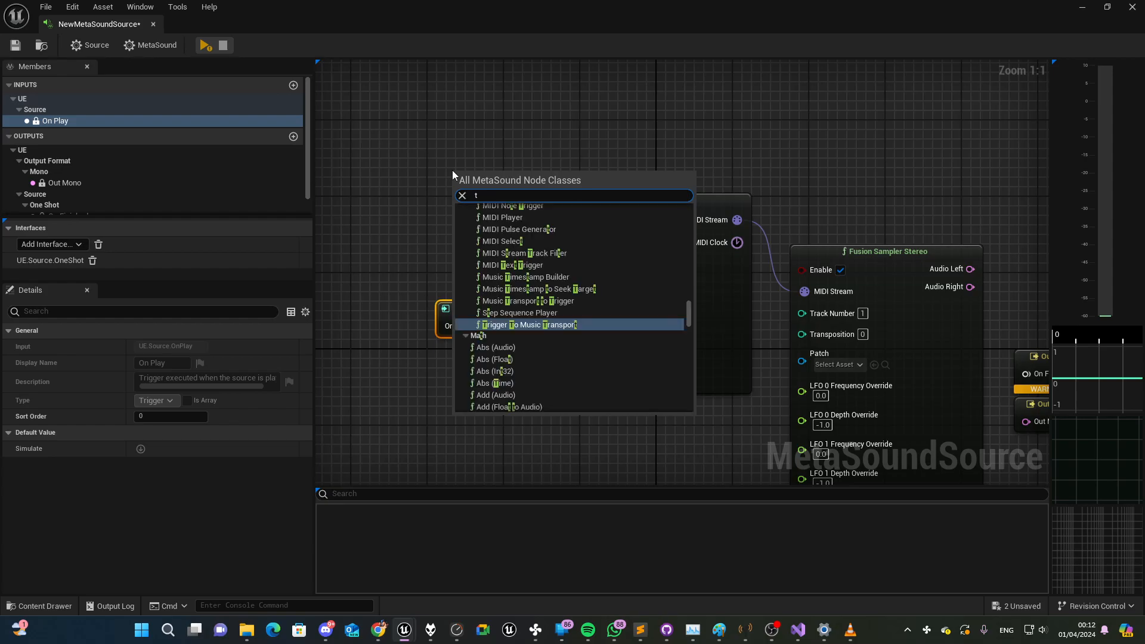
{"action": "type", "text": "rigger to t"}
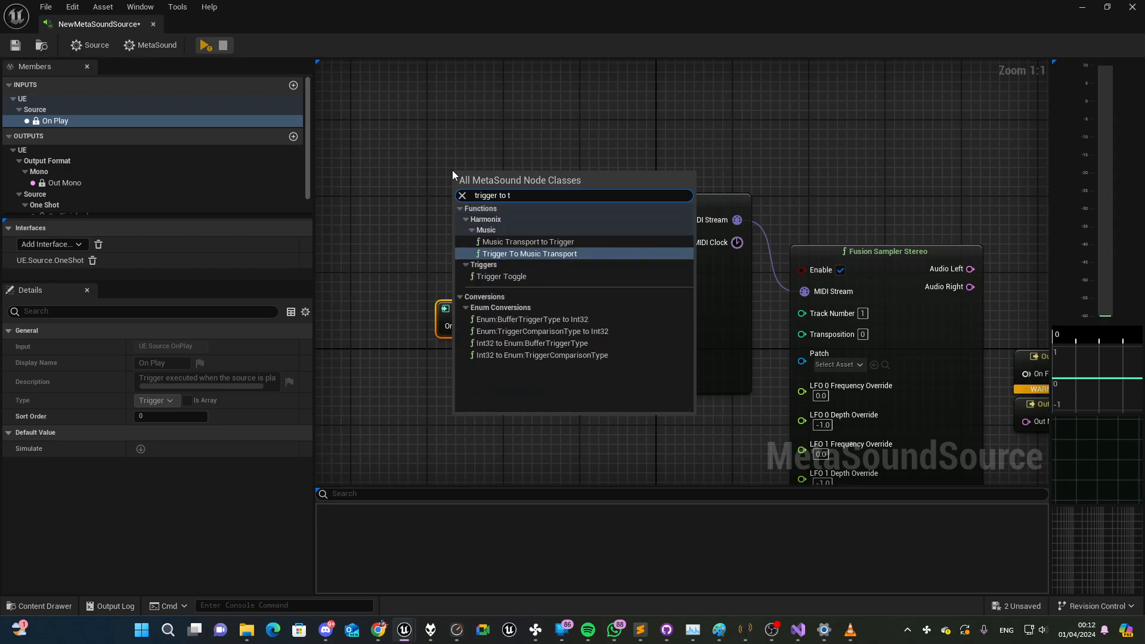
{"action": "key", "text": "Return"}
{"action": "left_click_drag", "start_coordinate": [447, 308], "coordinate": [424, 248]}
{"action": "left_click_drag", "start_coordinate": [497, 259], "coordinate": [563, 250]}
{"action": "left_click_drag", "start_coordinate": [846, 251], "coordinate": [838, 211]}
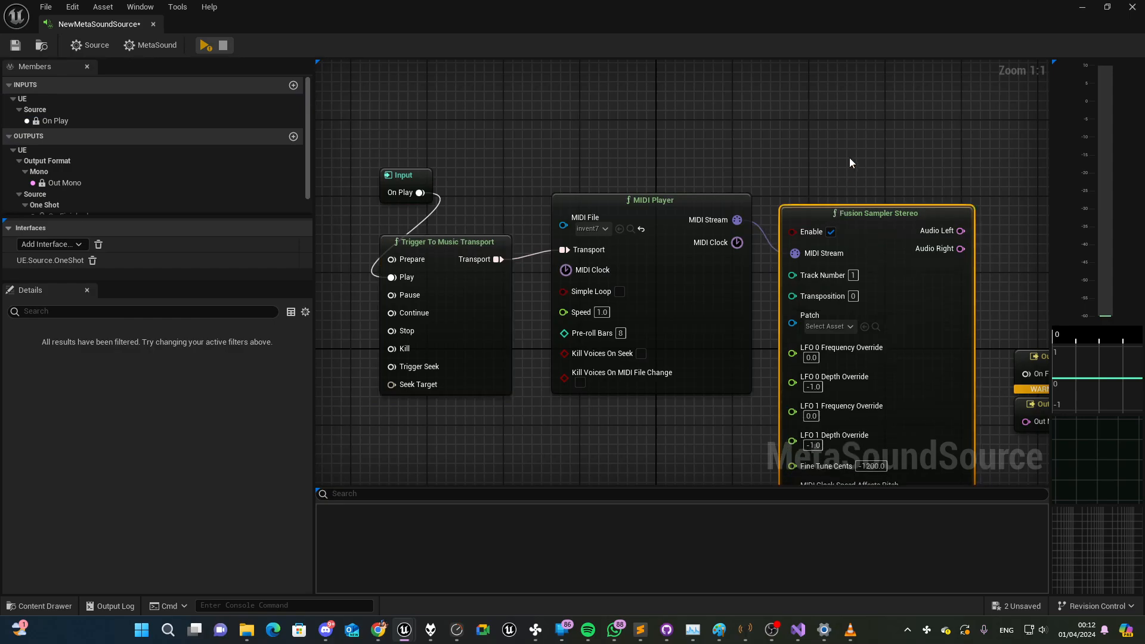
Place the Out Mono output beside the Fusion Sampler Stereo node and connect Audio Left to it
{"action": "right_click_drag", "start_coordinate": [1018, 328], "coordinate": [842, 307]}
{"action": "left_click_drag", "start_coordinate": [871, 391], "coordinate": [876, 200]}
{"action": "left_click_drag", "start_coordinate": [785, 210], "coordinate": [854, 210]}
{"action": "left_click", "coordinate": [824, 157]}
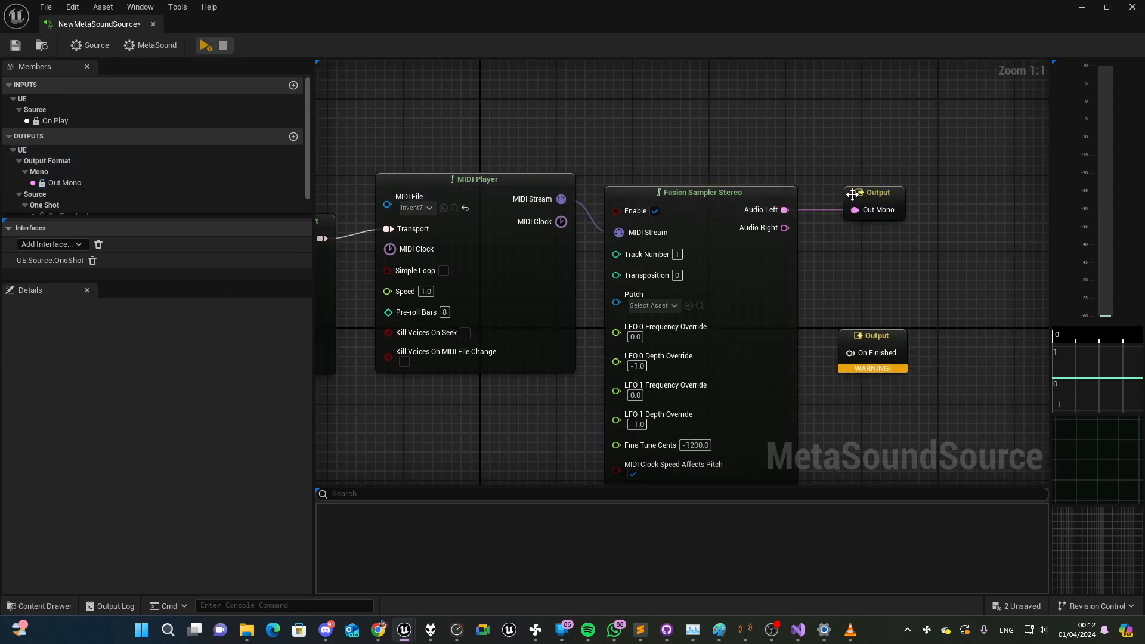
{"action": "left_click", "coordinate": [853, 194]}
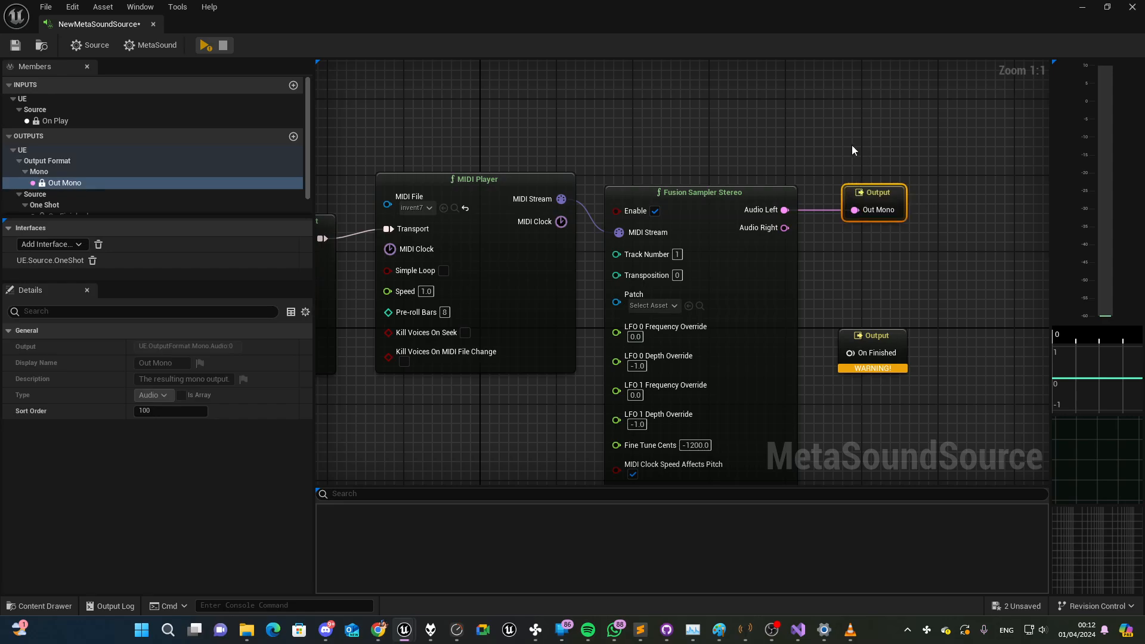
Change the MetaSound's output format to Stereo and connect the sampler's Audio Right to Out Right
{"action": "left_click", "coordinate": [122, 45]}
{"action": "left_click", "coordinate": [169, 346]}
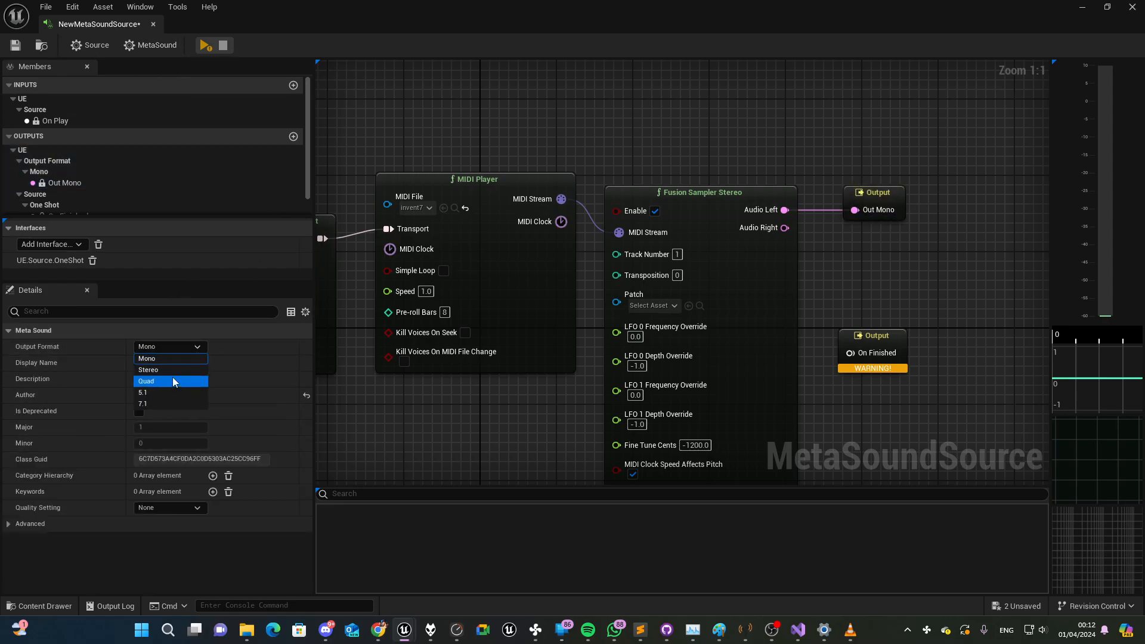
{"action": "left_click", "coordinate": [173, 371]}
{"action": "left_click_drag", "start_coordinate": [785, 228], "coordinate": [854, 257]}
Preview the MetaSound without a patch assigned while checking the node chain, and stop playback
{"action": "left_click", "coordinate": [204, 46]}
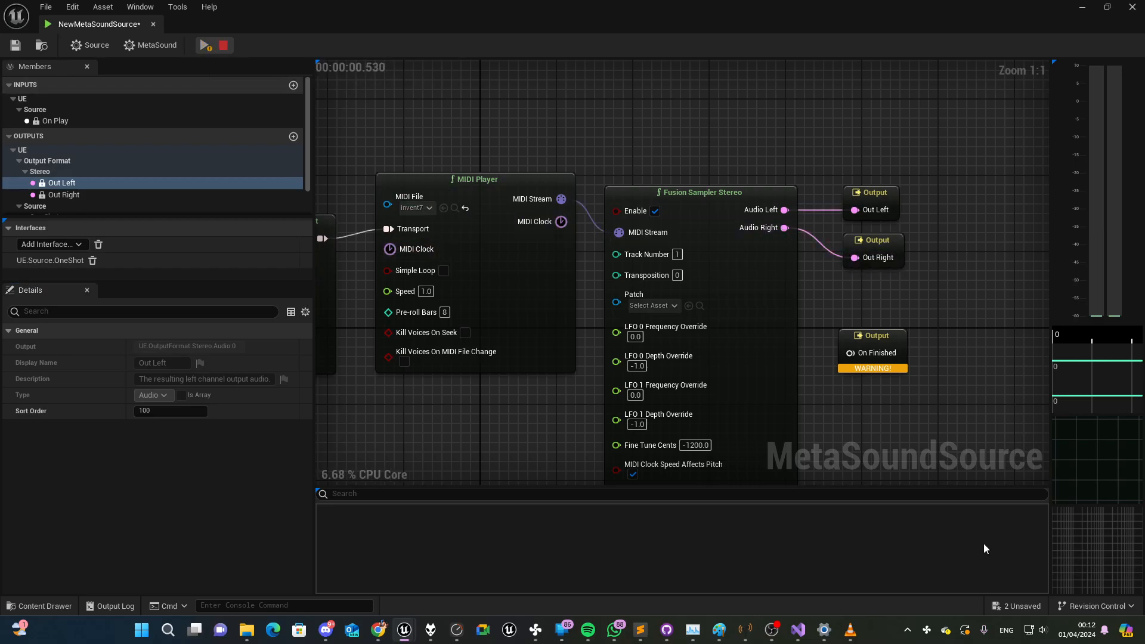
{"action": "right_click_drag", "start_coordinate": [524, 350], "coordinate": [735, 405]}
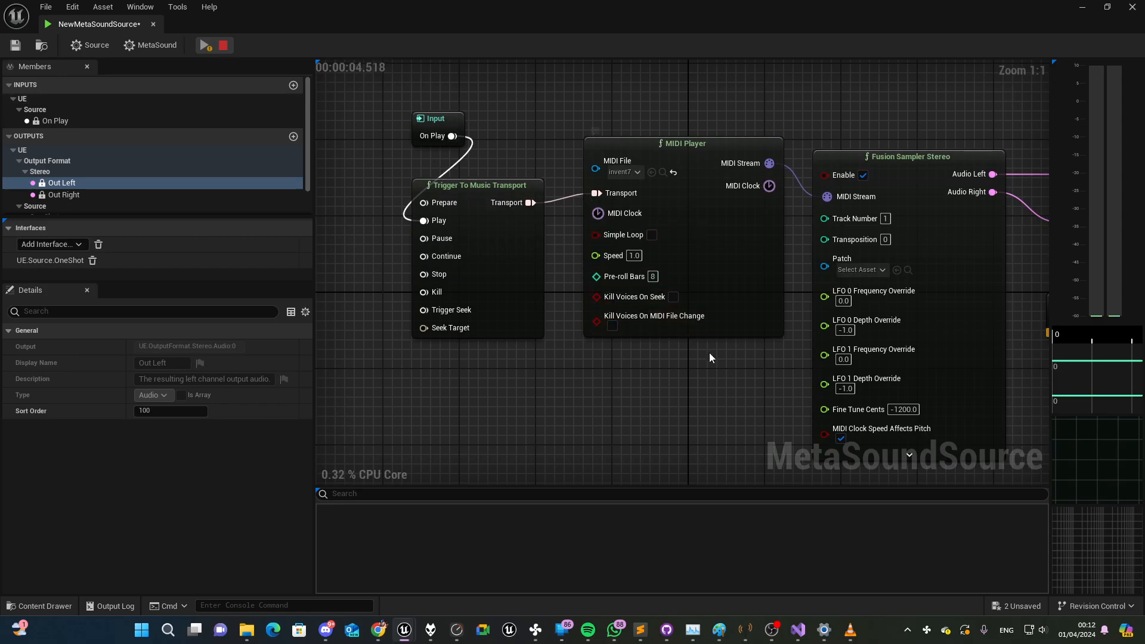
{"action": "right_click_drag", "start_coordinate": [705, 355], "coordinate": [604, 371]}
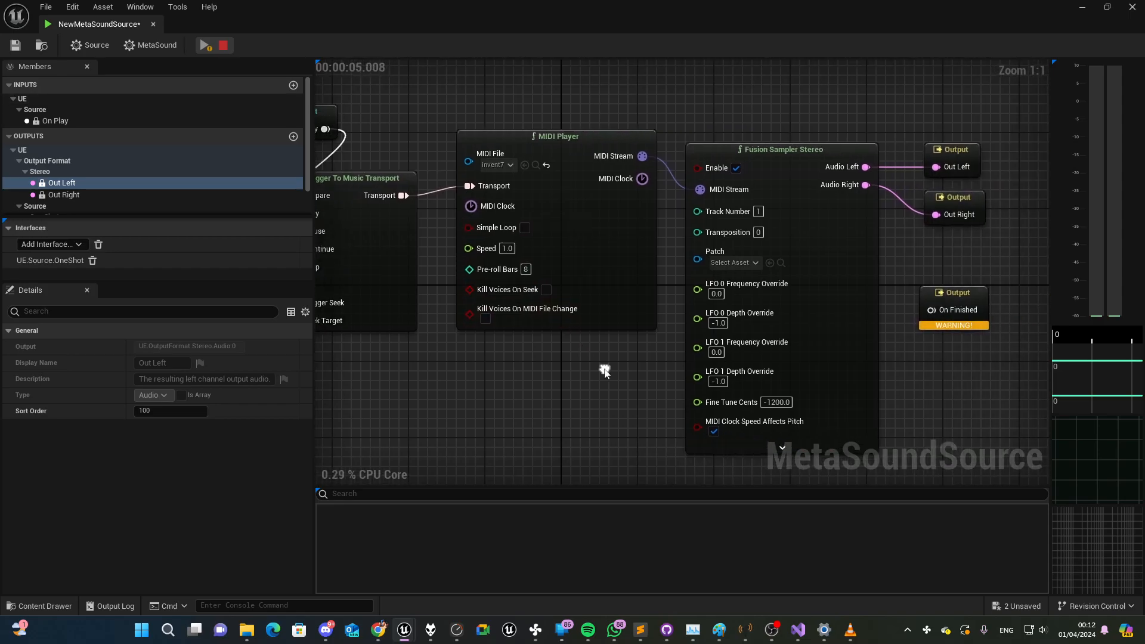
{"action": "left_click", "coordinate": [733, 262]}
{"action": "left_click", "coordinate": [224, 46]}
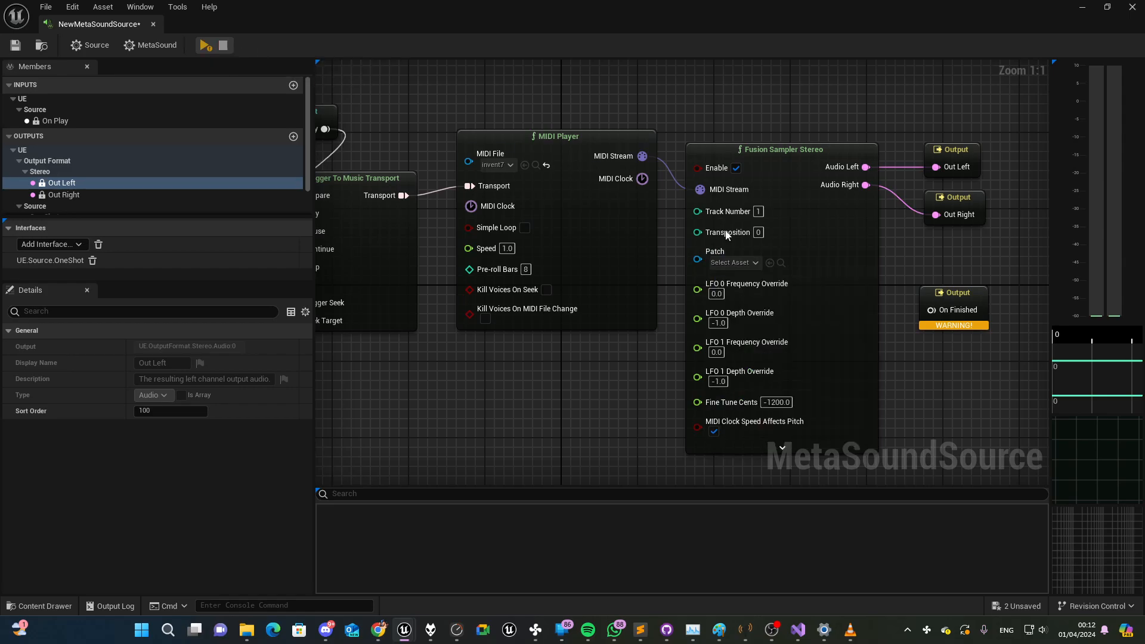
Assign the Piano patch to the Fusion Sampler Stereo node and audition the MetaSound
{"action": "left_click", "coordinate": [729, 263]}
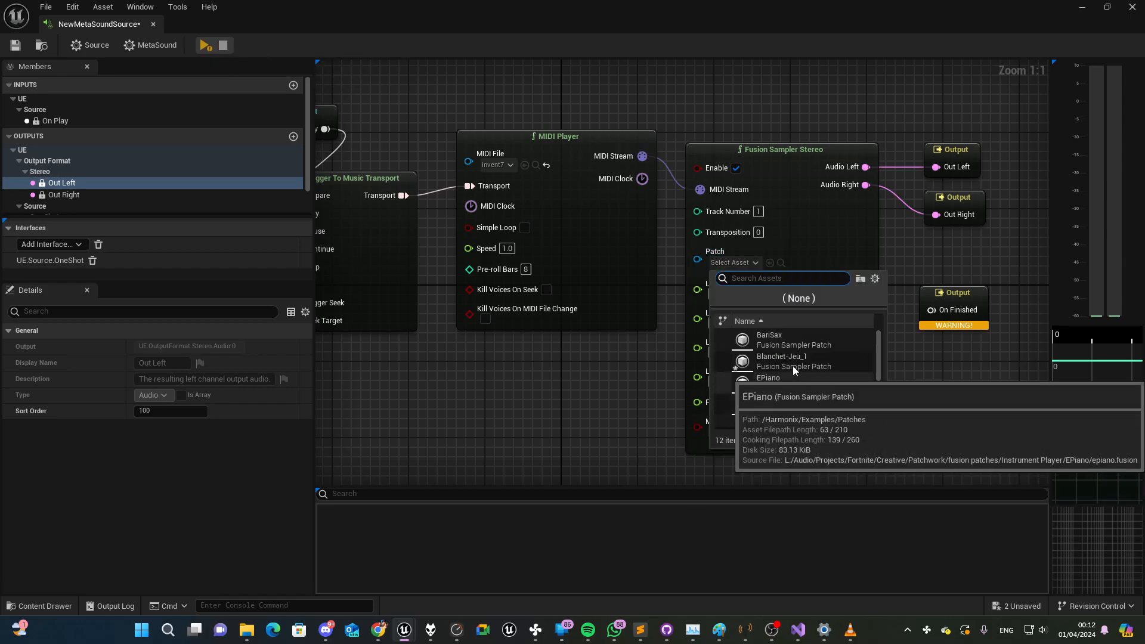
{"action": "scroll", "coordinate": [802, 407], "scroll_direction": "down", "scroll_amount": 3}
{"action": "left_click", "coordinate": [793, 412]}
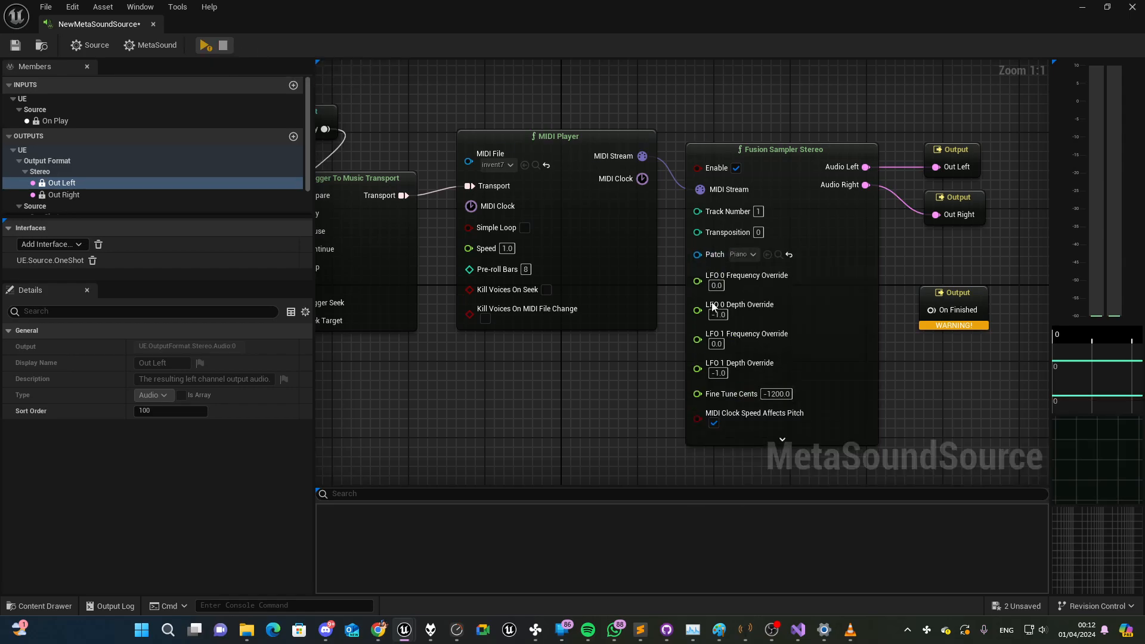
{"action": "left_click", "coordinate": [199, 45]}
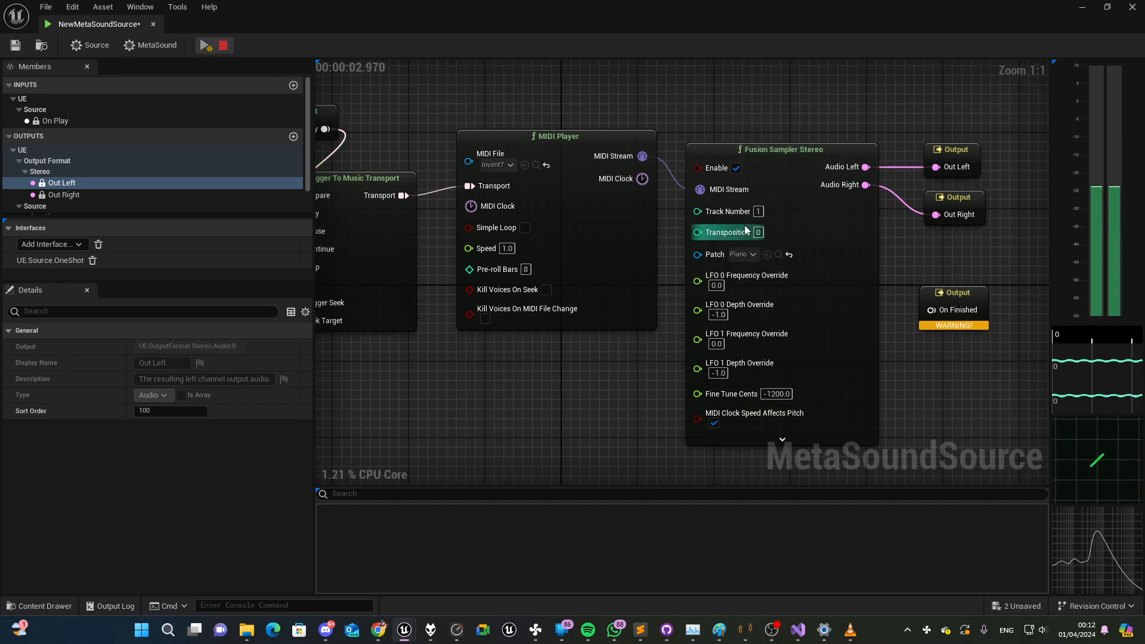
{"action": "left_click", "coordinate": [223, 45]}
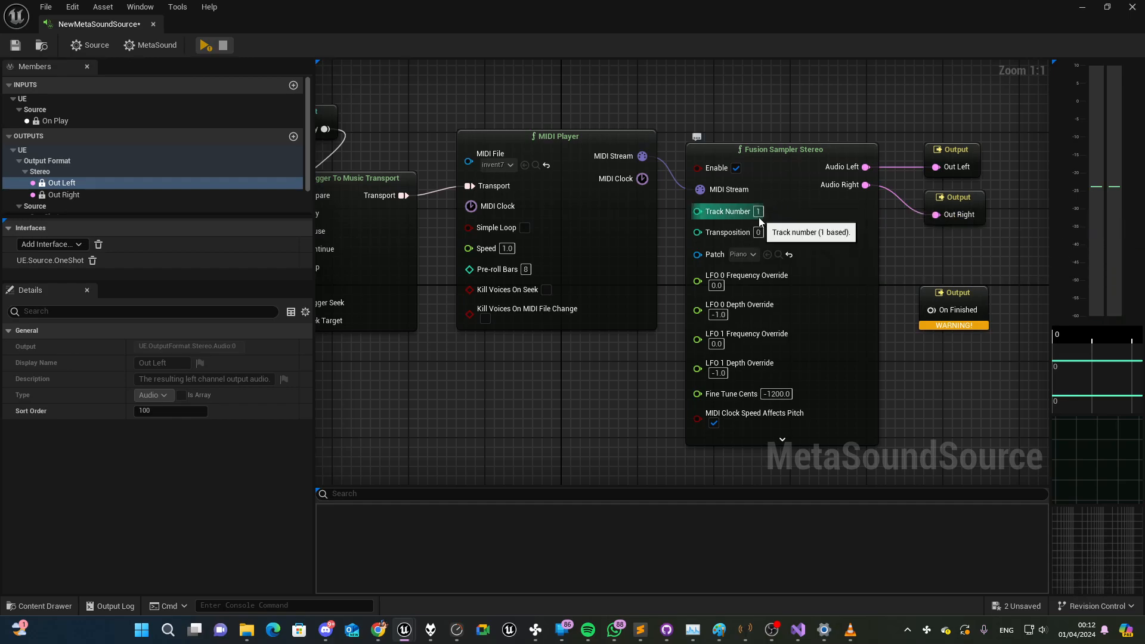
Shift the Fusion Sampler Stereo node slightly upward and inspect its advanced pins
{"action": "left_click_drag", "start_coordinate": [768, 185], "coordinate": [778, 156]}
{"action": "left_click", "coordinate": [783, 411]}
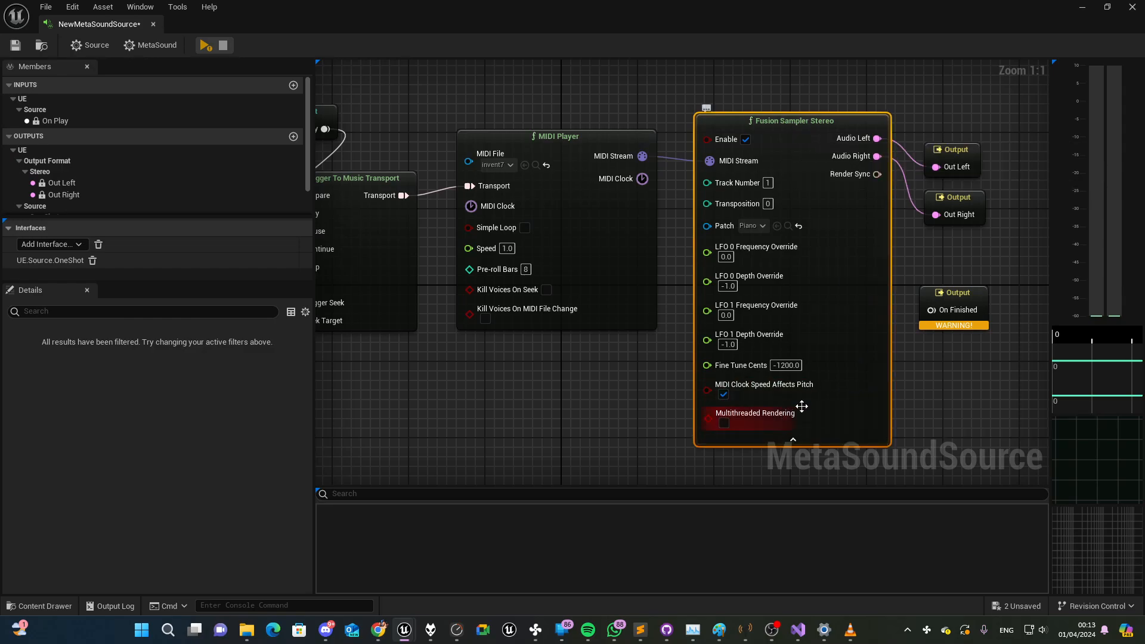
{"action": "left_click", "coordinate": [814, 440]}
{"action": "left_click", "coordinate": [565, 430]}
{"action": "right_click_drag", "start_coordinate": [583, 87], "coordinate": [691, 79]}
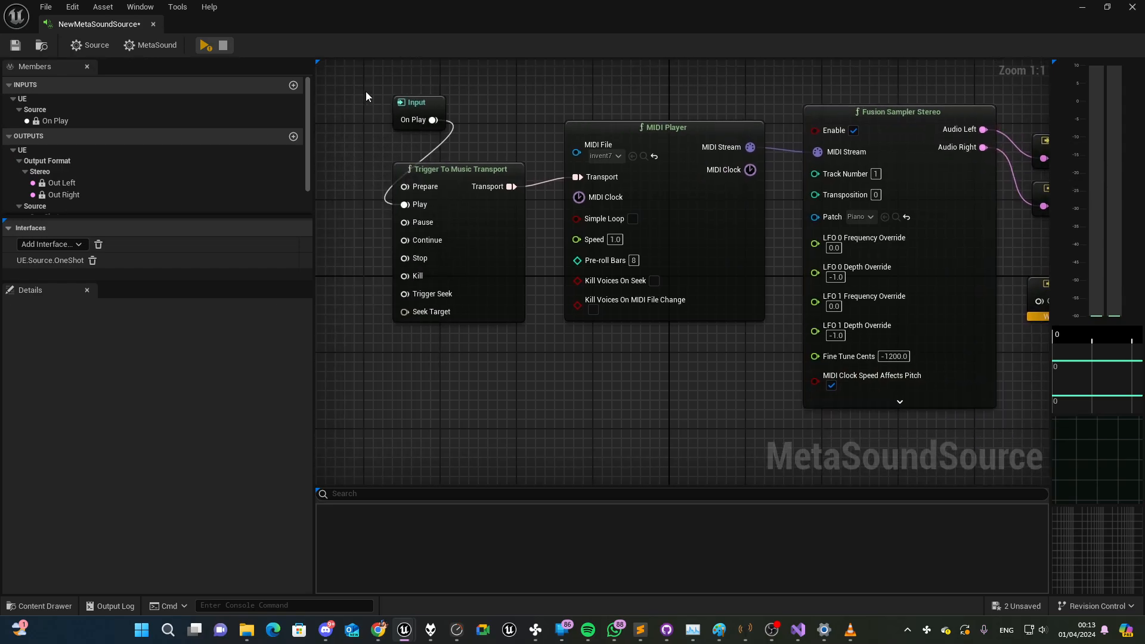
Close the MetaSound editor and enlarge the Content Browser area under the level viewport
{"action": "left_click", "coordinate": [1130, 9]}
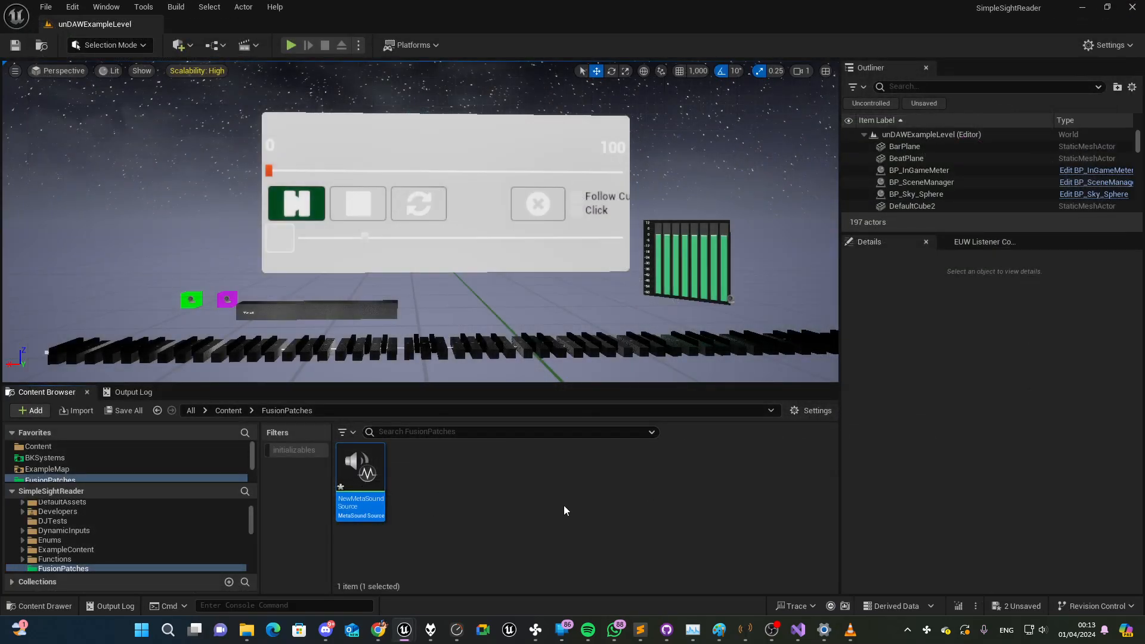
{"action": "left_click_drag", "start_coordinate": [447, 384], "coordinate": [446, 286]}
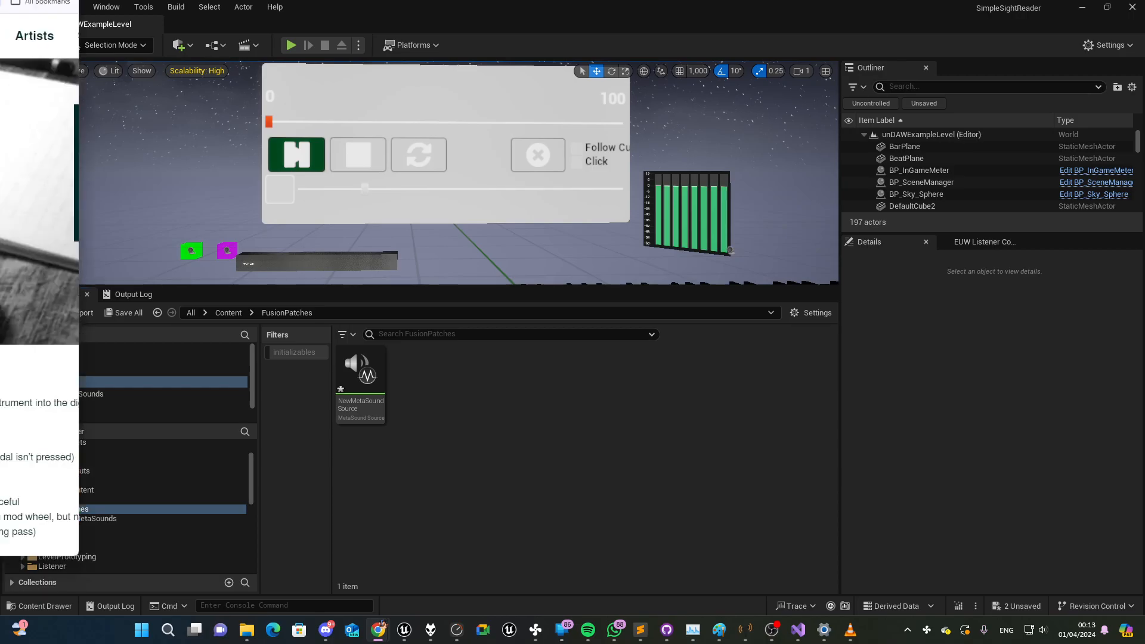
Switch to Chrome and review the Dismantled Kalimba pack page on Pianobook
{"action": "left_click_drag", "start_coordinate": [0, 40], "coordinate": [406, 6]}
{"action": "scroll", "coordinate": [575, 345], "scroll_direction": "down", "scroll_amount": 8}
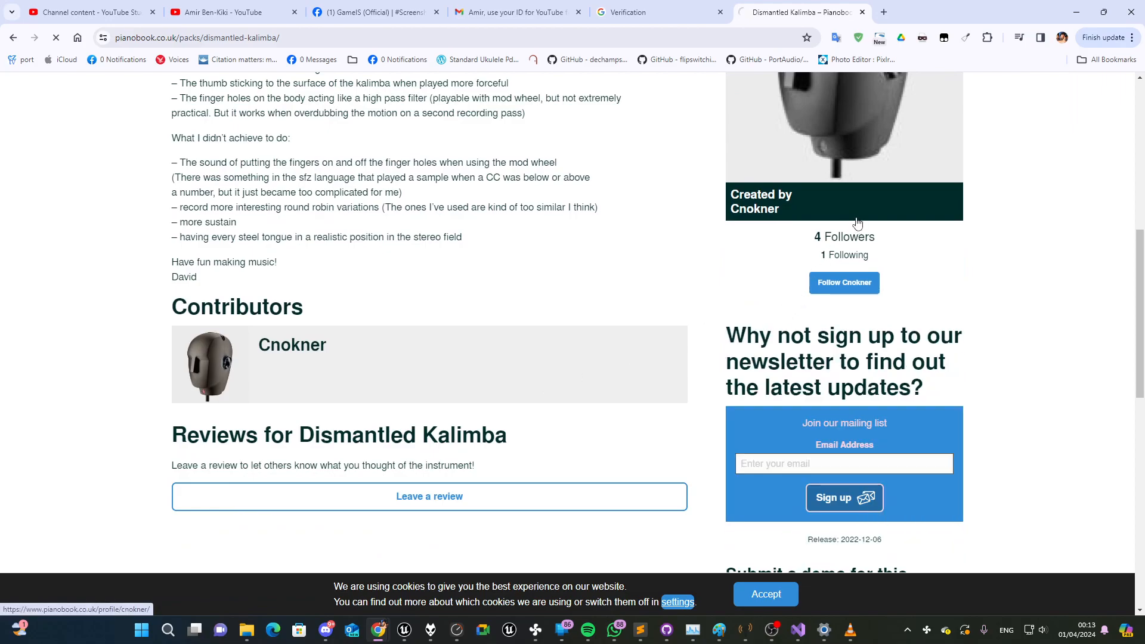
{"action": "left_click_drag", "start_coordinate": [940, 6], "coordinate": [0, 143]}
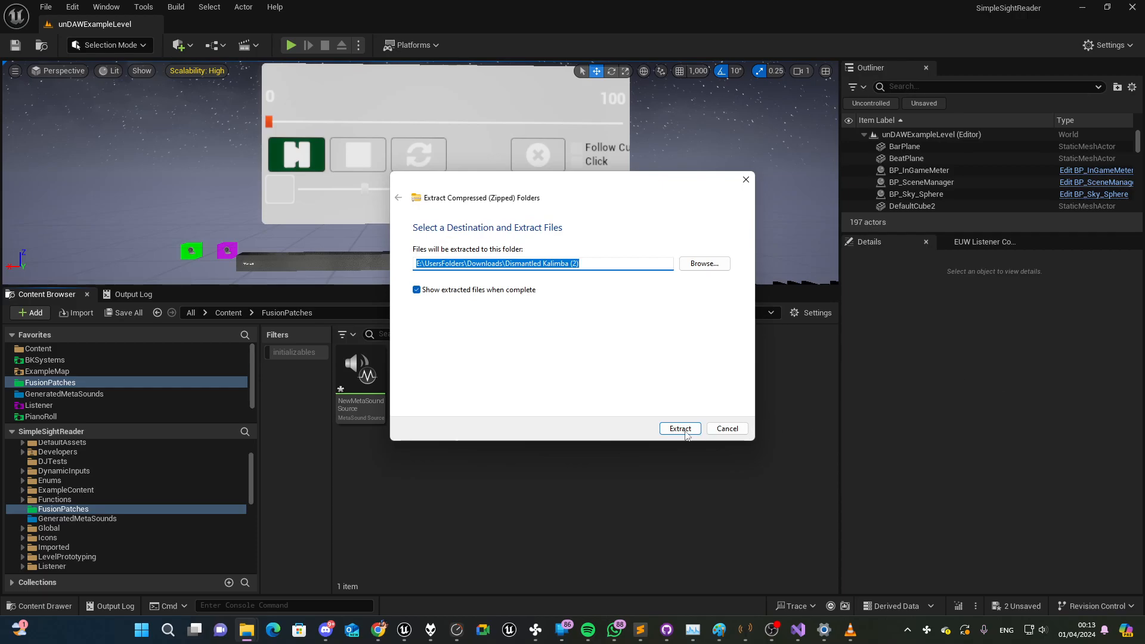
Extract the Dismantled Kalimba archive to E:\UsersFolders\Downloads\Dismantled Kalimba (2) and bring the extracted folder into view
{"action": "left_click", "coordinate": [675, 429]}
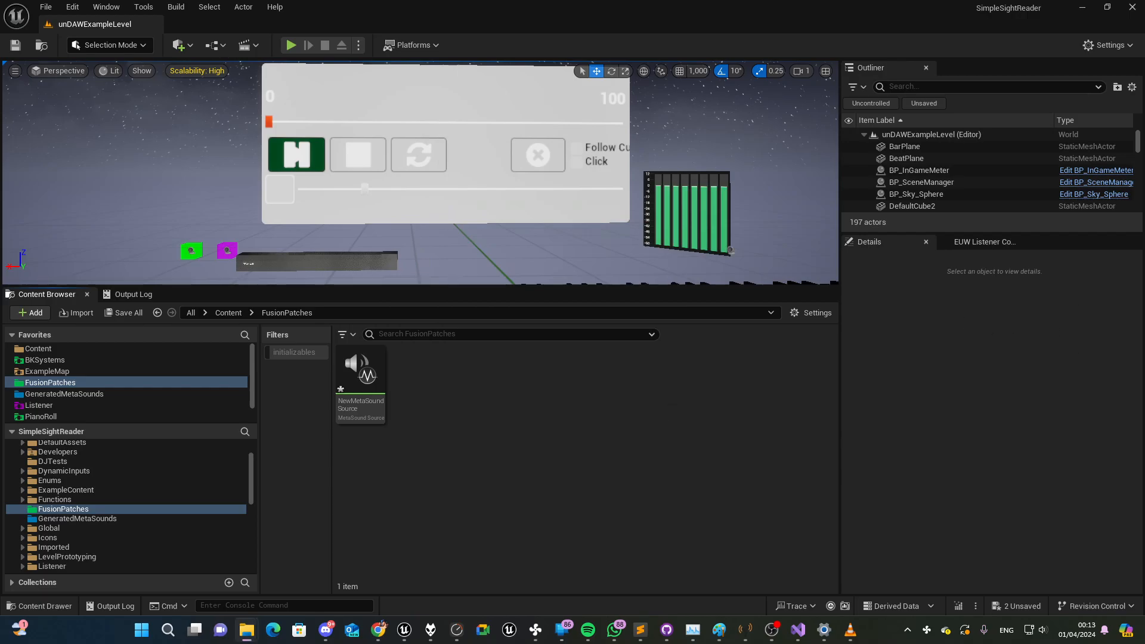
{"action": "left_click_drag", "start_coordinate": [937, 190], "coordinate": [592, 142]}
Open Dismantled Kalimba V1.sfz in Notepad++, reload the externally modified unDAW.uplugin, and show the SFZ file's contents
{"action": "left_click", "coordinate": [585, 251]}
{"action": "right_click", "coordinate": [585, 253]}
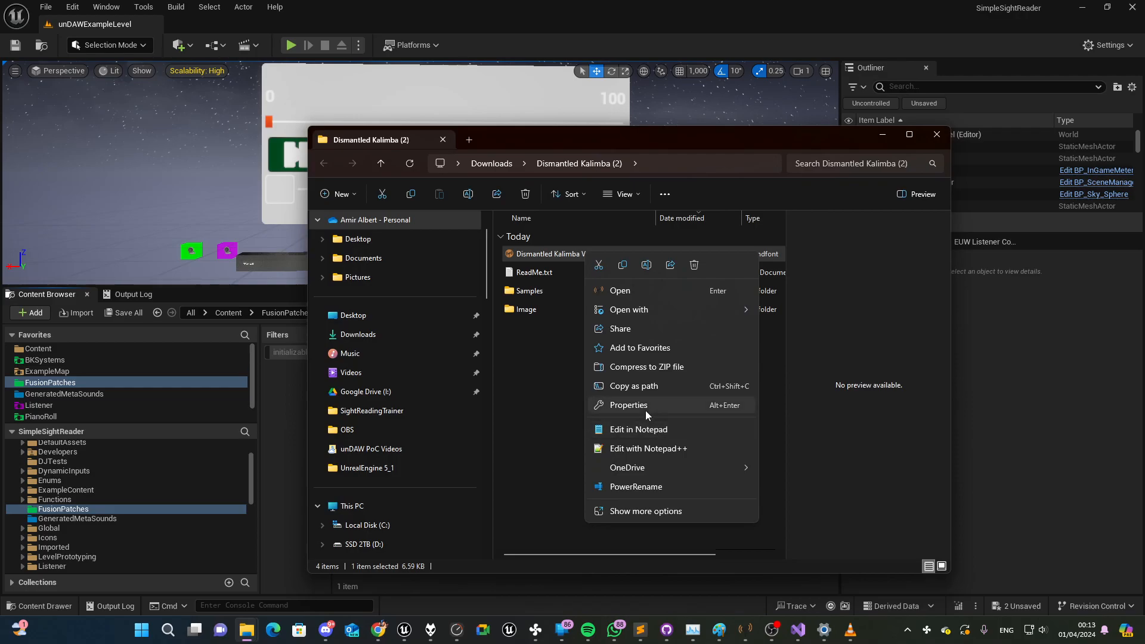
{"action": "left_click", "coordinate": [660, 450]}
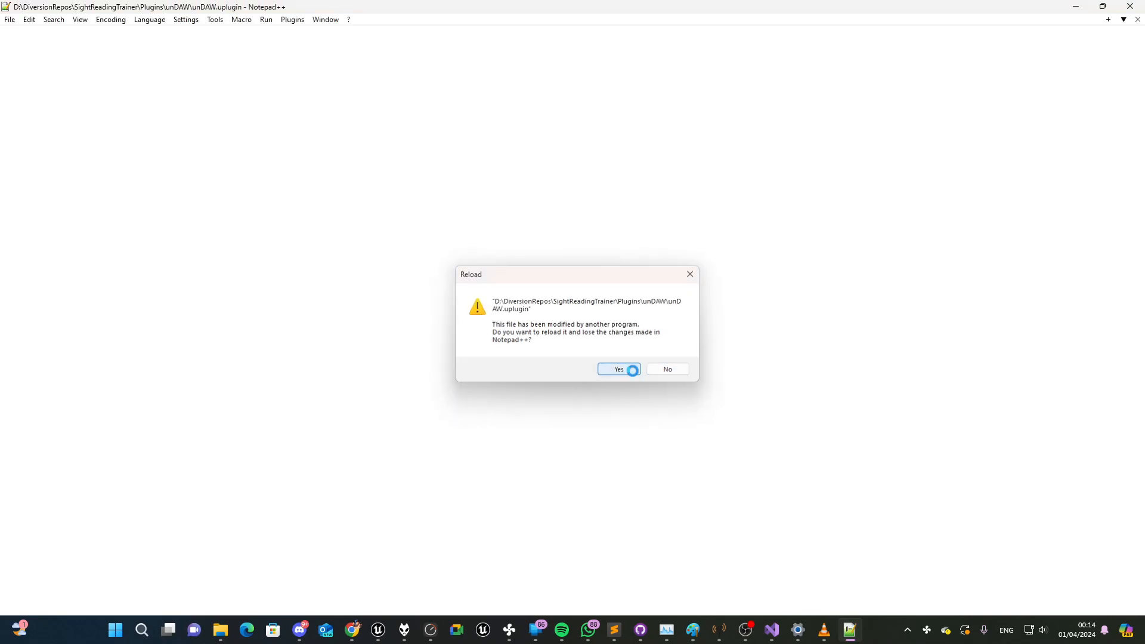
{"action": "left_click", "coordinate": [623, 369]}
{"action": "scroll", "coordinate": [577, 279], "scroll_direction": "up", "scroll_amount": 2}
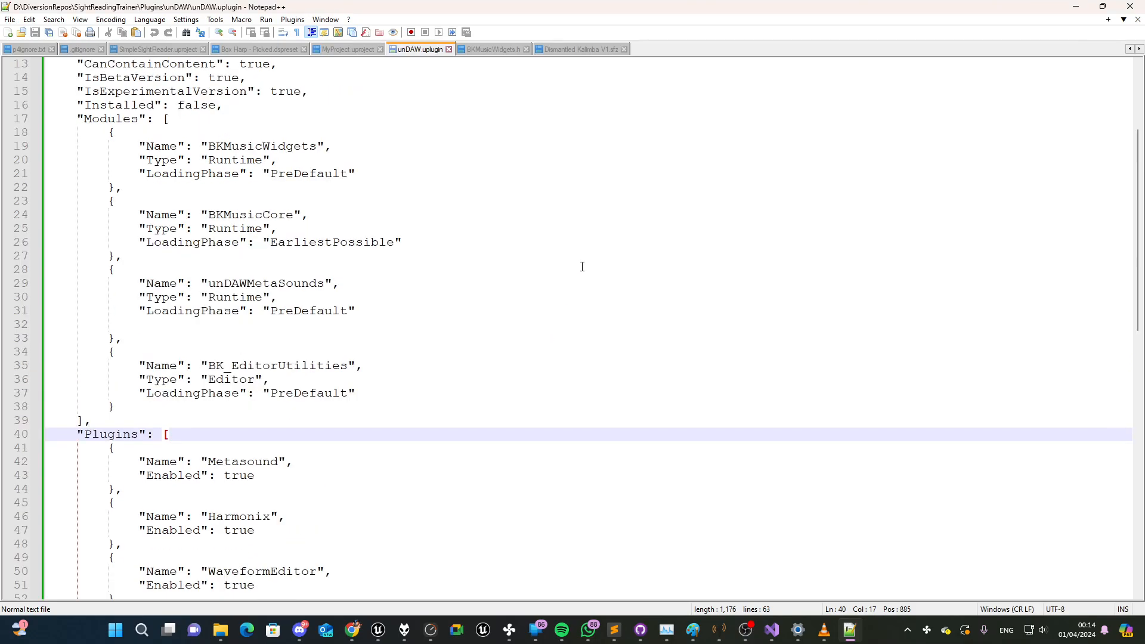
{"action": "left_click", "coordinate": [560, 49]}
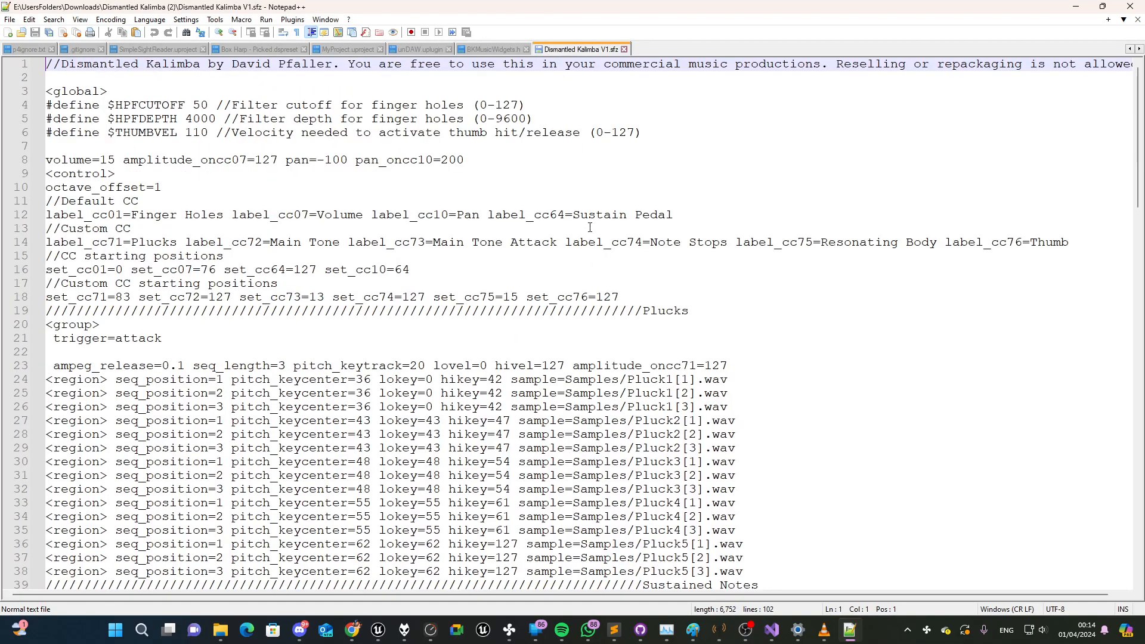
Examine the Plucks region definitions and their sample mappings in the SFZ file, and minimize Notepad++
{"action": "scroll", "coordinate": [593, 249], "scroll_direction": "down", "scroll_amount": 5}
{"action": "left_click_drag", "start_coordinate": [765, 371], "coordinate": [48, 174]}
{"action": "left_click", "coordinate": [718, 215]}
{"action": "left_click", "coordinate": [747, 228]}
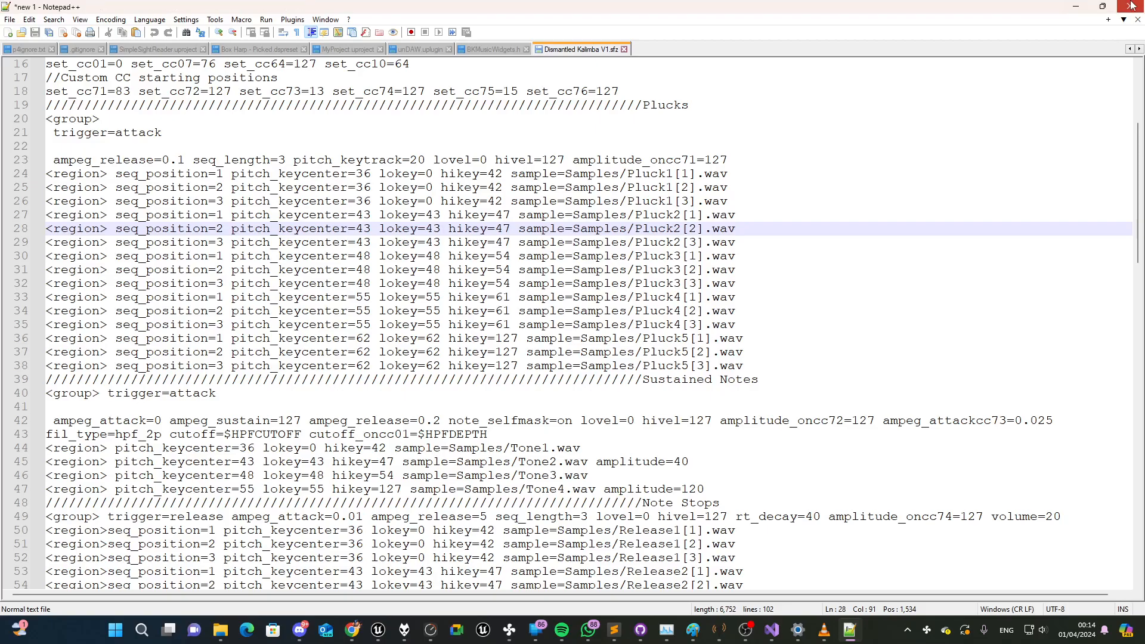
{"action": "left_click", "coordinate": [1077, 8]}
Import Dismantled Kalimba V1.sfz into the FusionPatches content folder, accepting the default SFZ import options
{"action": "left_click_drag", "start_coordinate": [614, 130], "coordinate": [950, 115]}
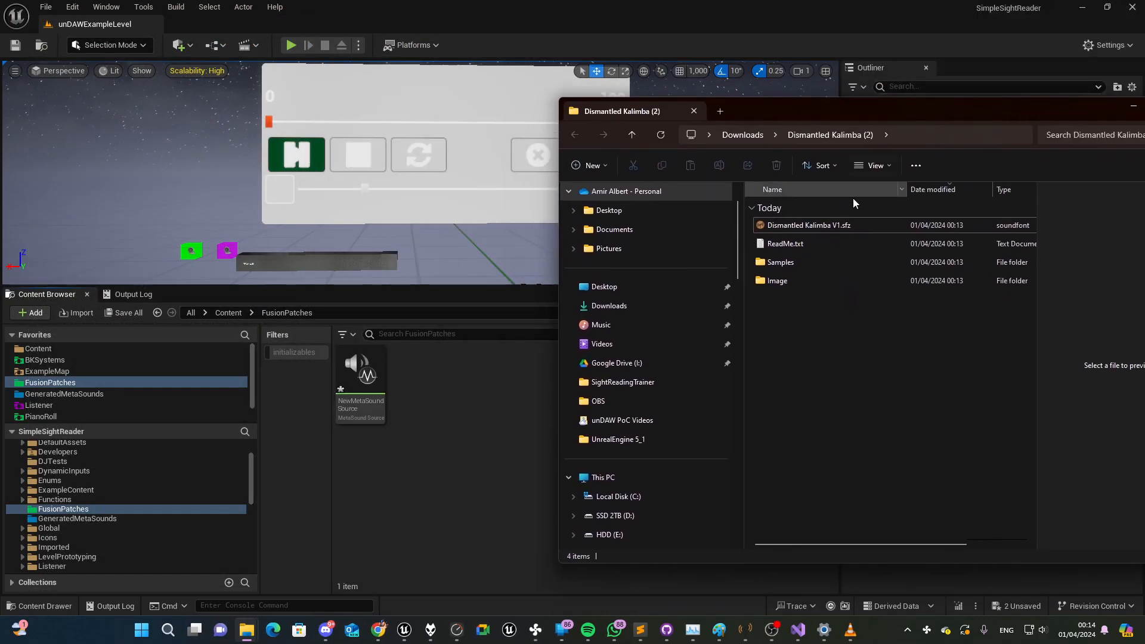
{"action": "left_click_drag", "start_coordinate": [802, 225], "coordinate": [532, 331]}
{"action": "left_click_drag", "start_coordinate": [455, 408], "coordinate": [453, 401]}
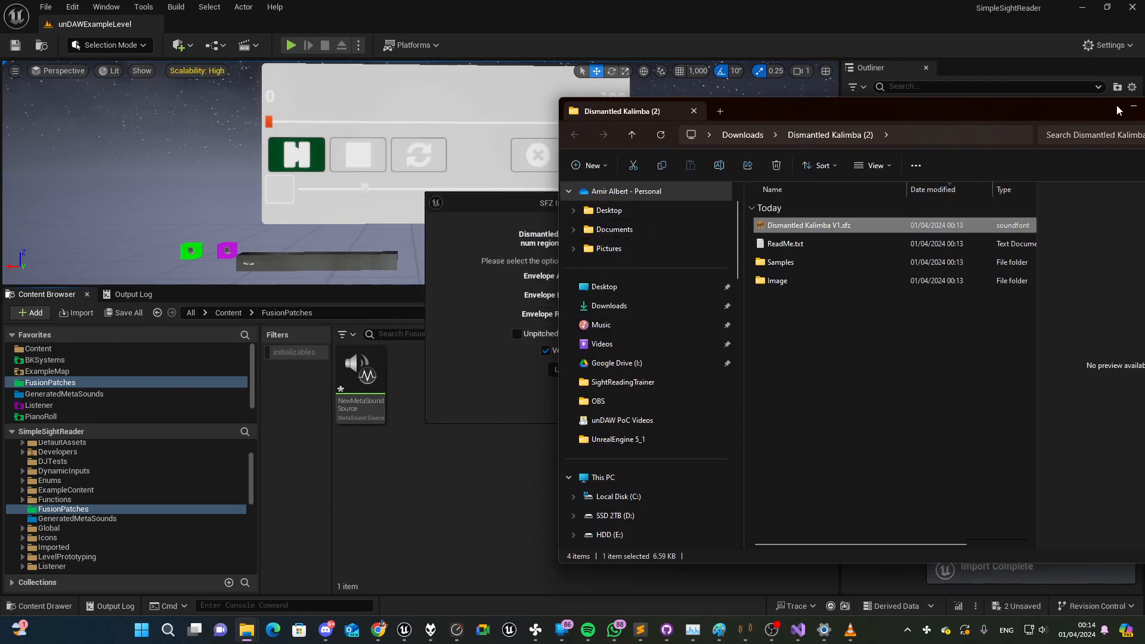
{"action": "left_click", "coordinate": [1132, 107]}
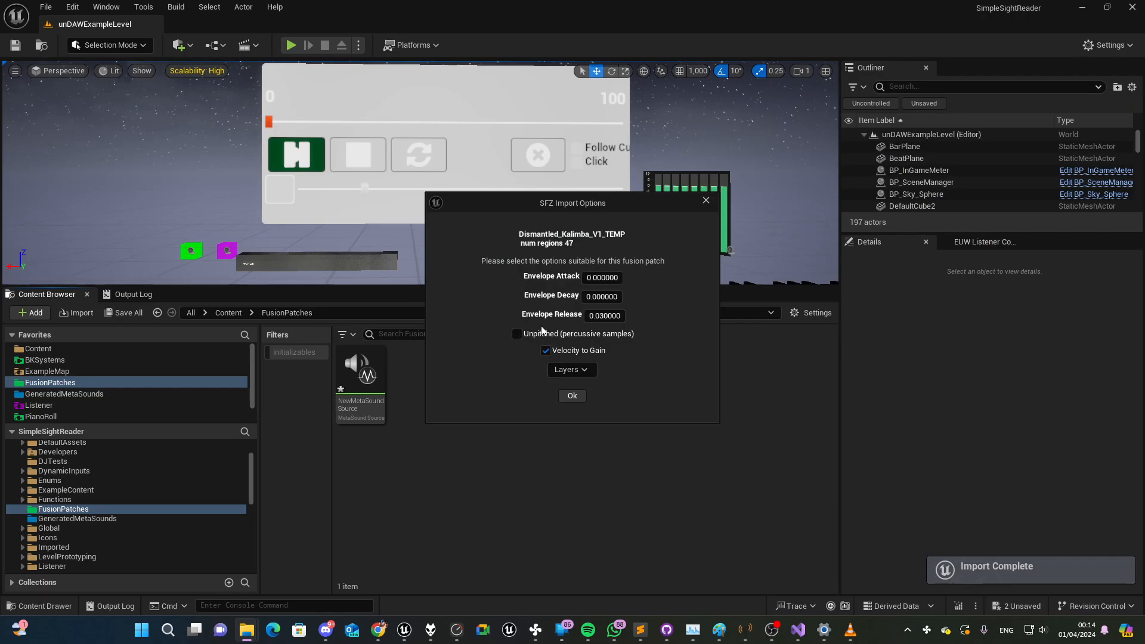
{"action": "left_click", "coordinate": [575, 394]}
Open NewMetaSoundSource, set the Fusion Sampler Stereo patch to Dismantled_Kalimba_V1, and save the MetaSound
{"action": "double_click", "coordinate": [356, 411]}
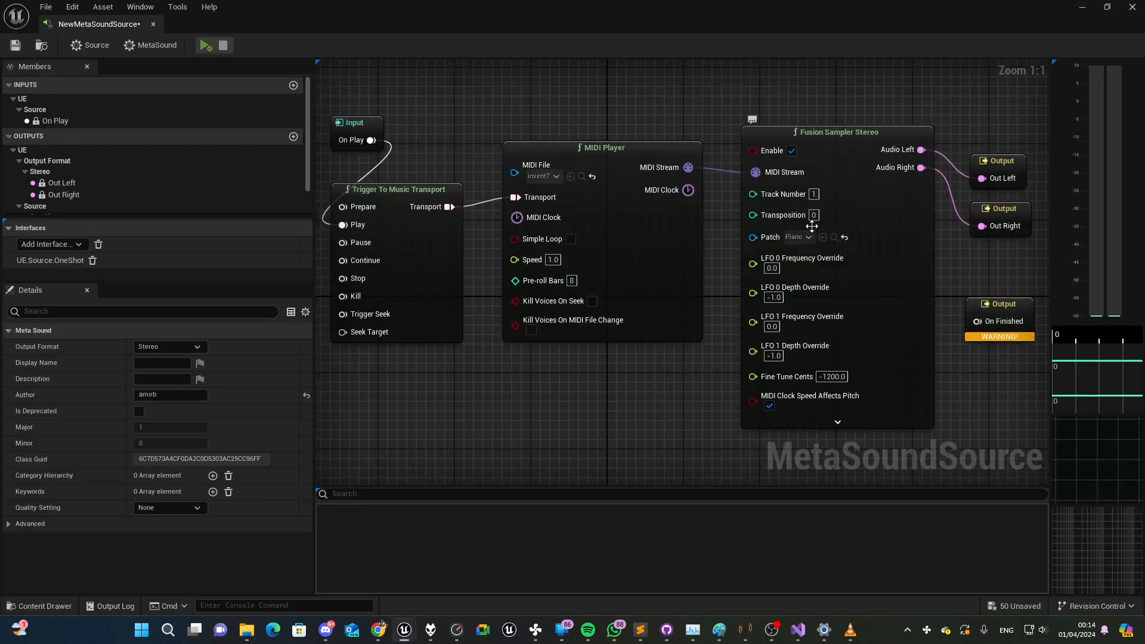
{"action": "left_click", "coordinate": [797, 236]}
{"action": "left_click", "coordinate": [870, 357]}
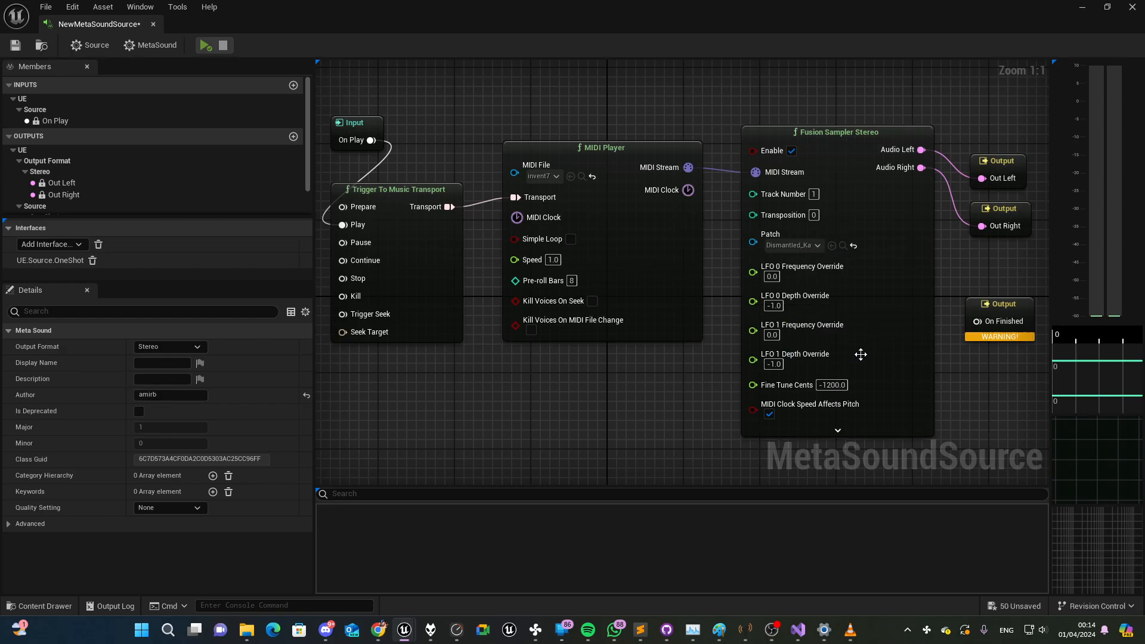
{"action": "left_click", "coordinate": [15, 45]}
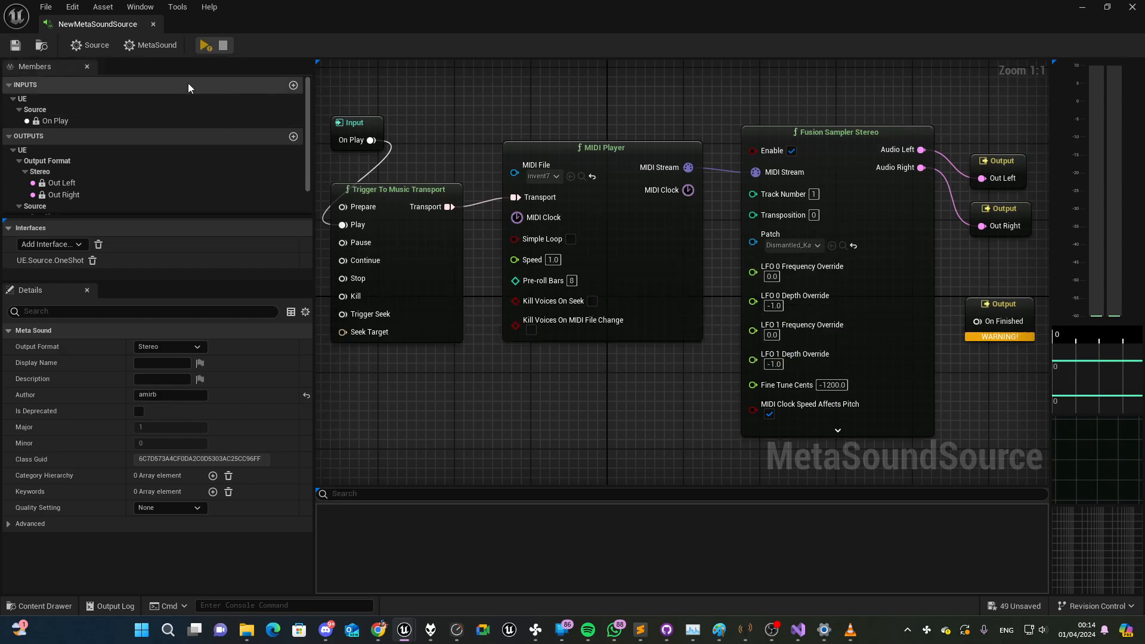
Audition the MetaSound with the kalimba patch, stop playback, and close the MetaSound editor
{"action": "left_click", "coordinate": [205, 45]}
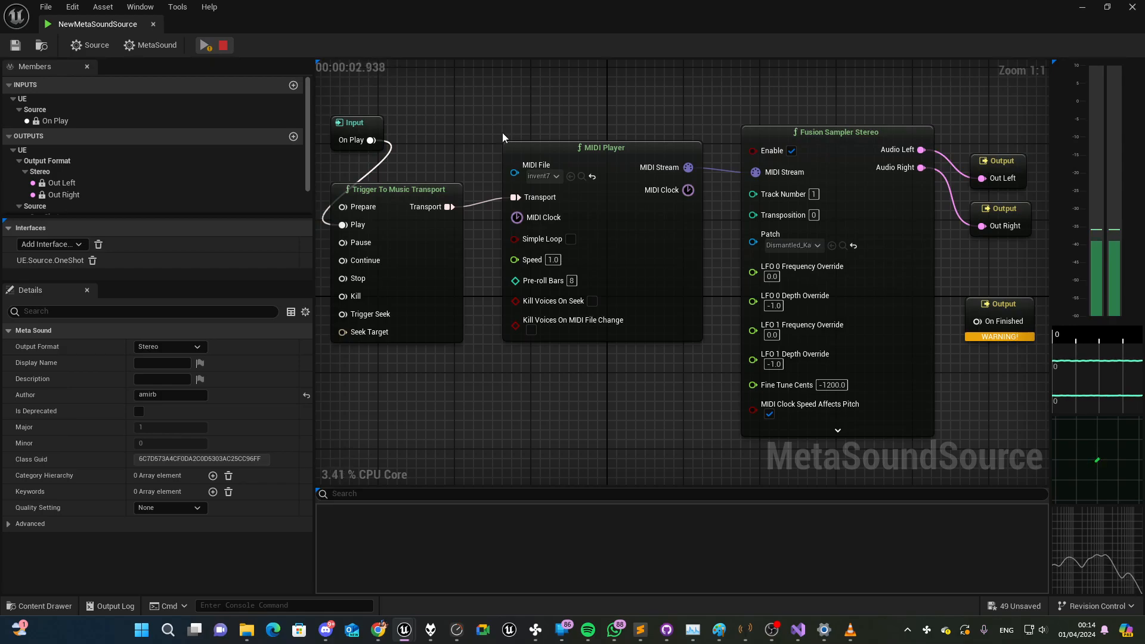
{"action": "left_click", "coordinate": [224, 46]}
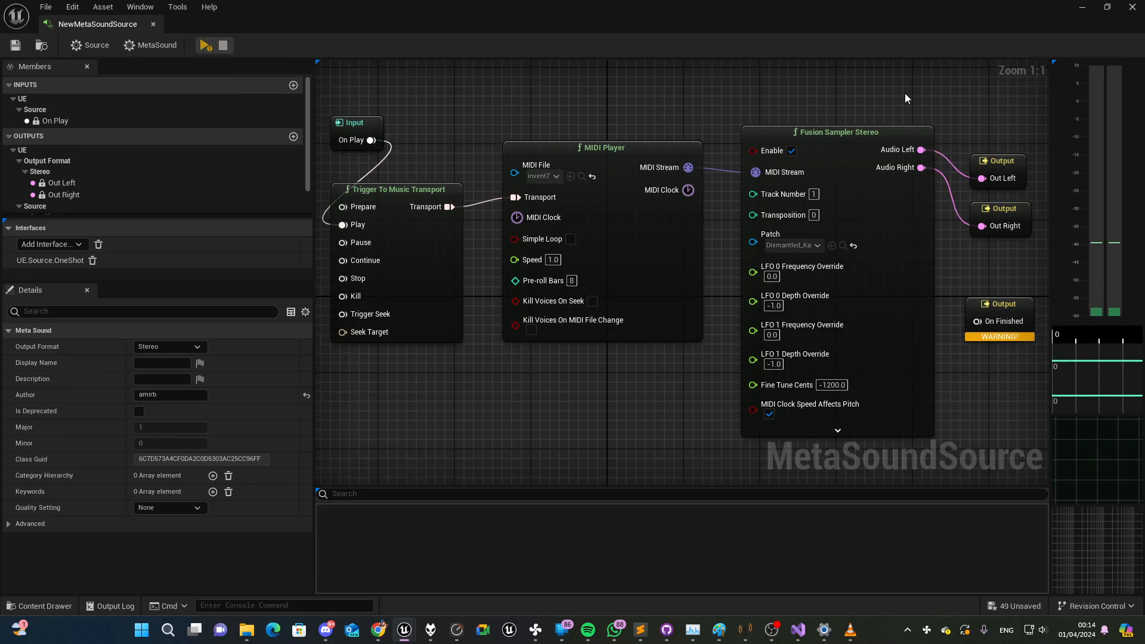
{"action": "left_click", "coordinate": [1132, 6]}
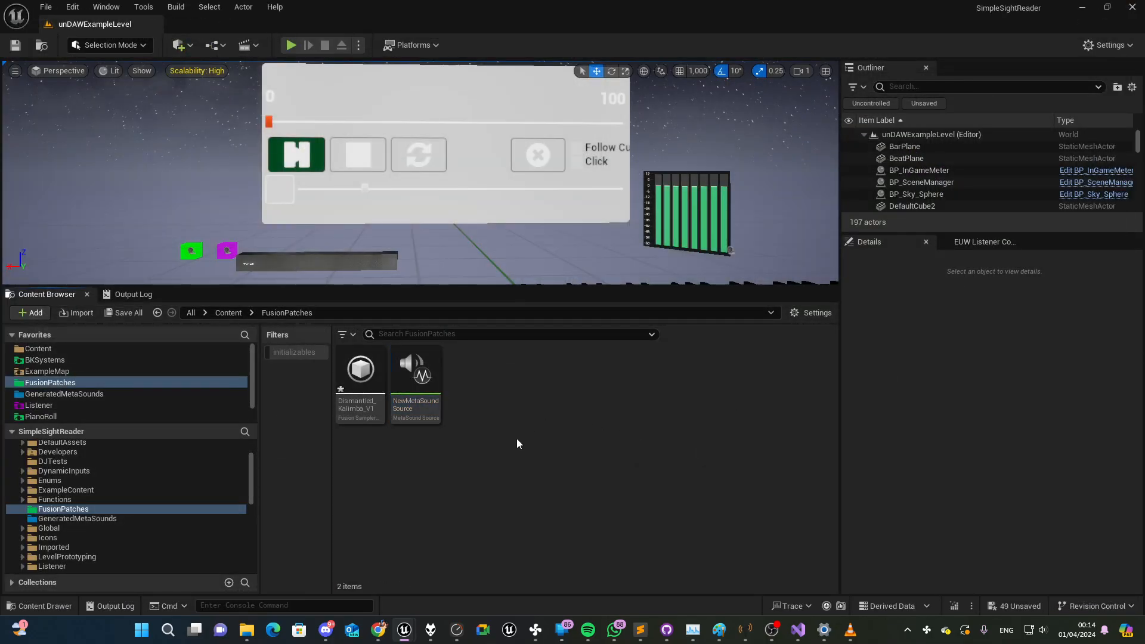
Save the imported Dismantled_Kalimba_V1 patch asset in the FusionPatches folder
{"action": "left_click", "coordinate": [372, 410]}
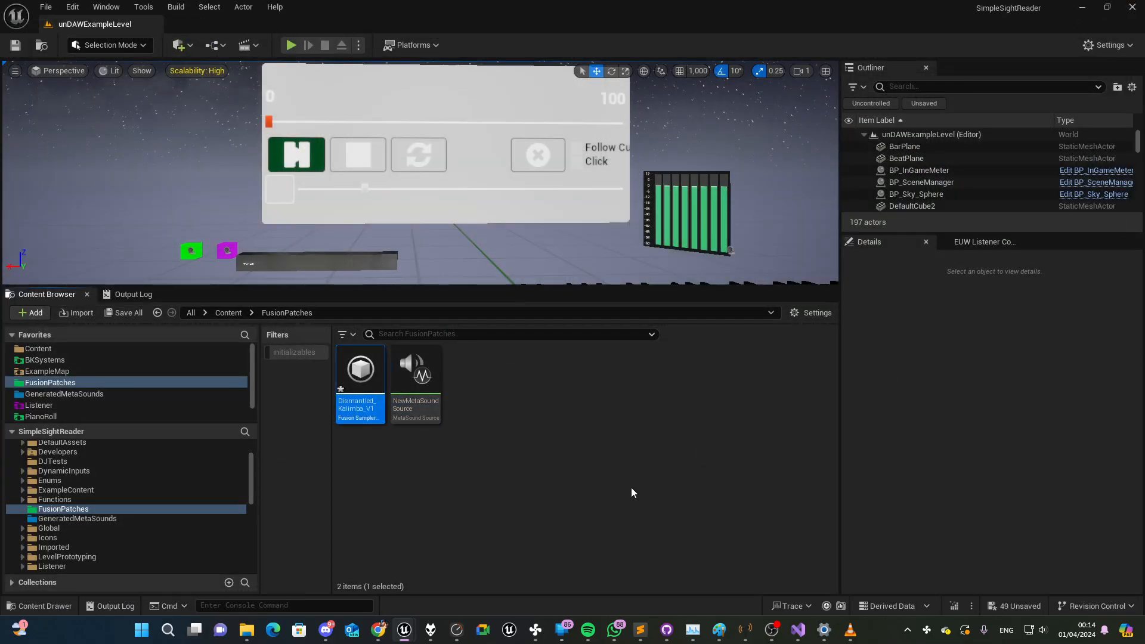
{"action": "left_click", "coordinate": [527, 475]}
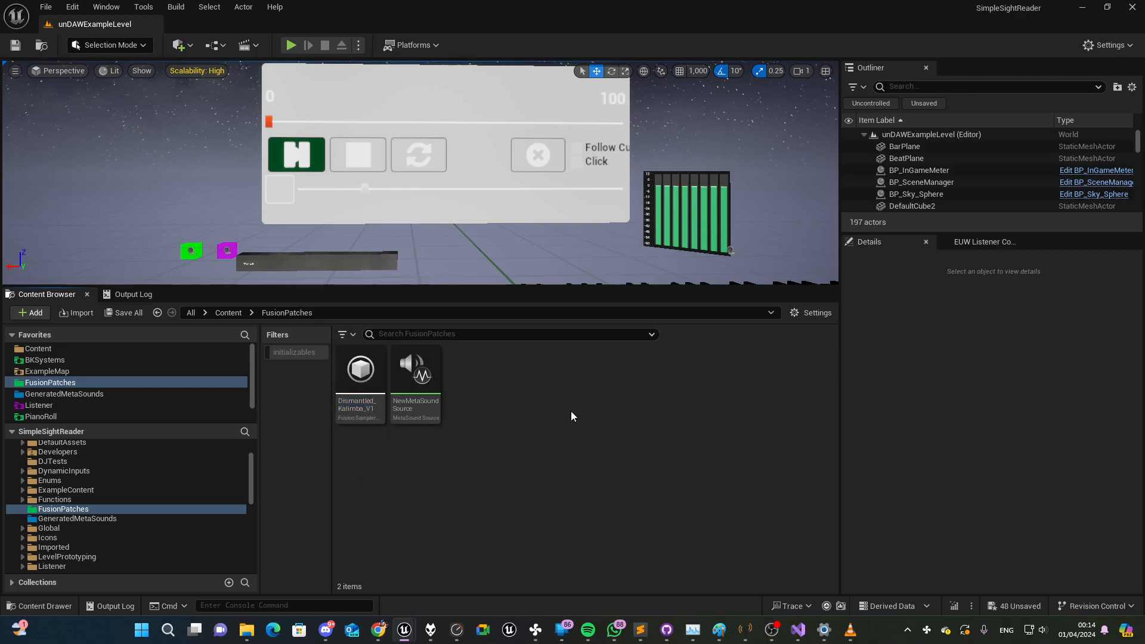
Enlarge the level viewport and open the BK Piano Roll editor utility widget with BP_SceneManager as its scene manager
{"action": "right_click_drag", "start_coordinate": [516, 260], "coordinate": [513, 296]}
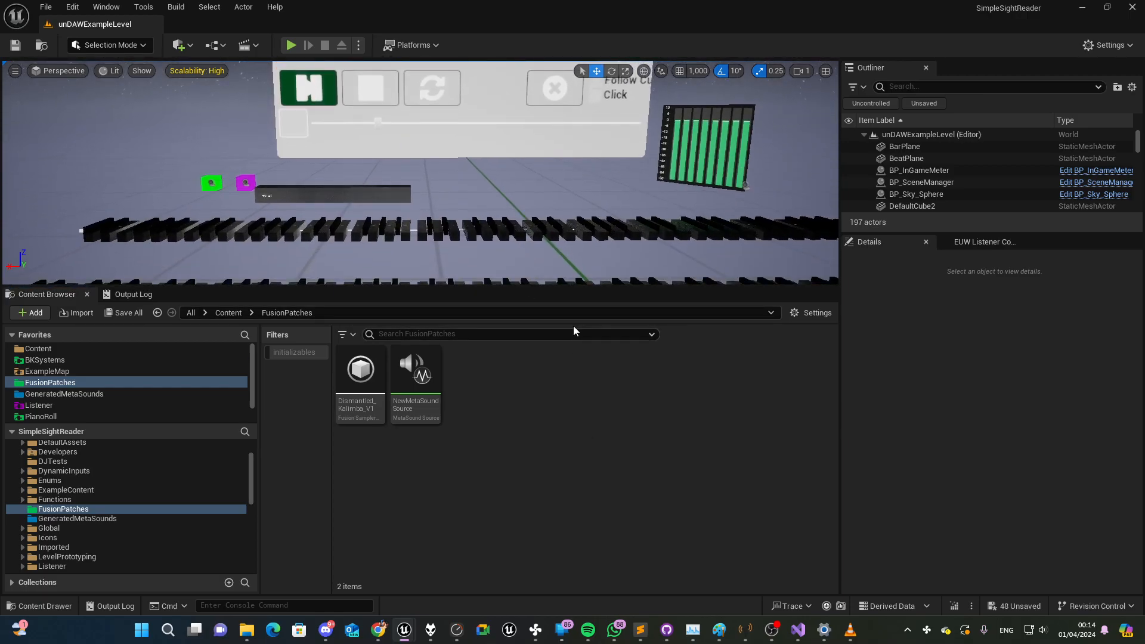
{"action": "left_click_drag", "start_coordinate": [537, 287], "coordinate": [535, 403]}
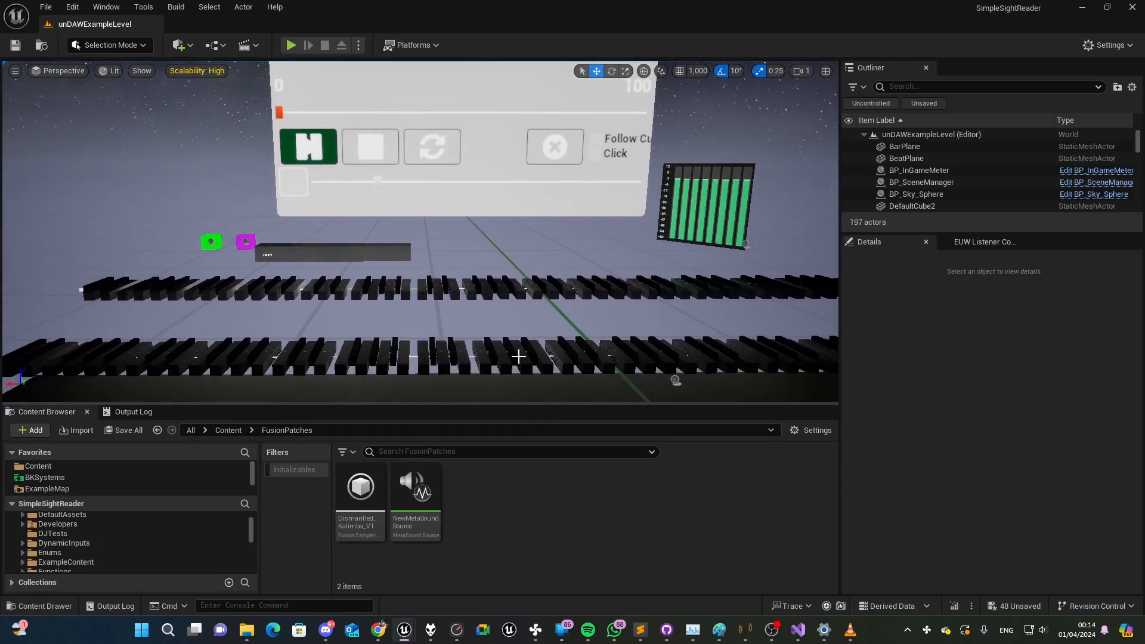
{"action": "left_click", "coordinate": [144, 7]}
{"action": "mouse_move", "coordinate": [238, 105]}
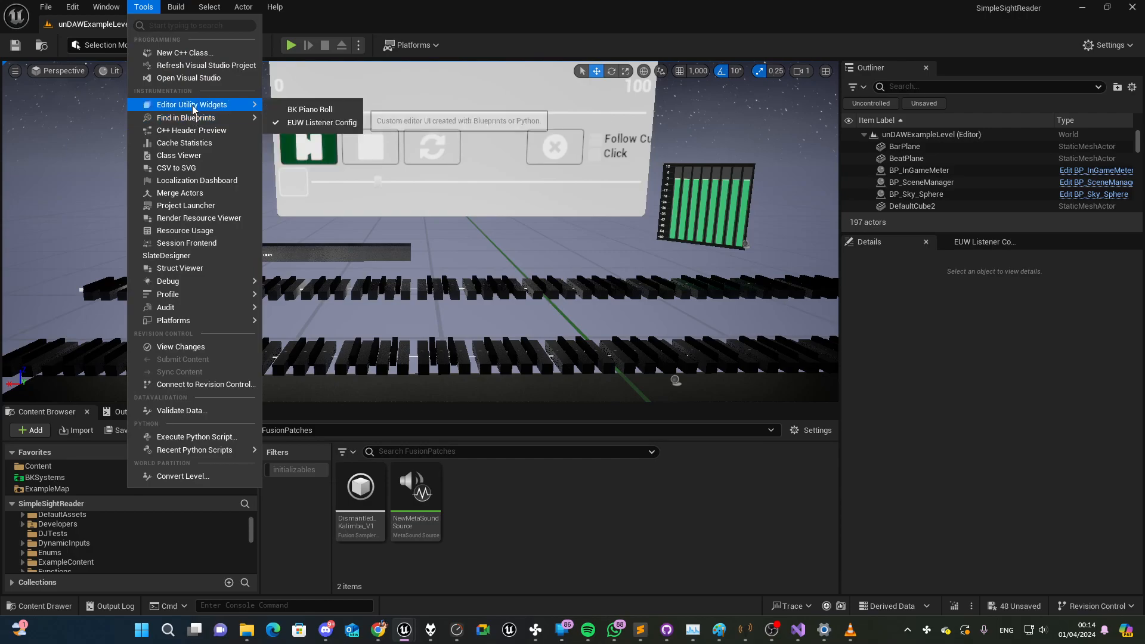
{"action": "left_click", "coordinate": [304, 110]}
{"action": "left_click", "coordinate": [1067, 82]}
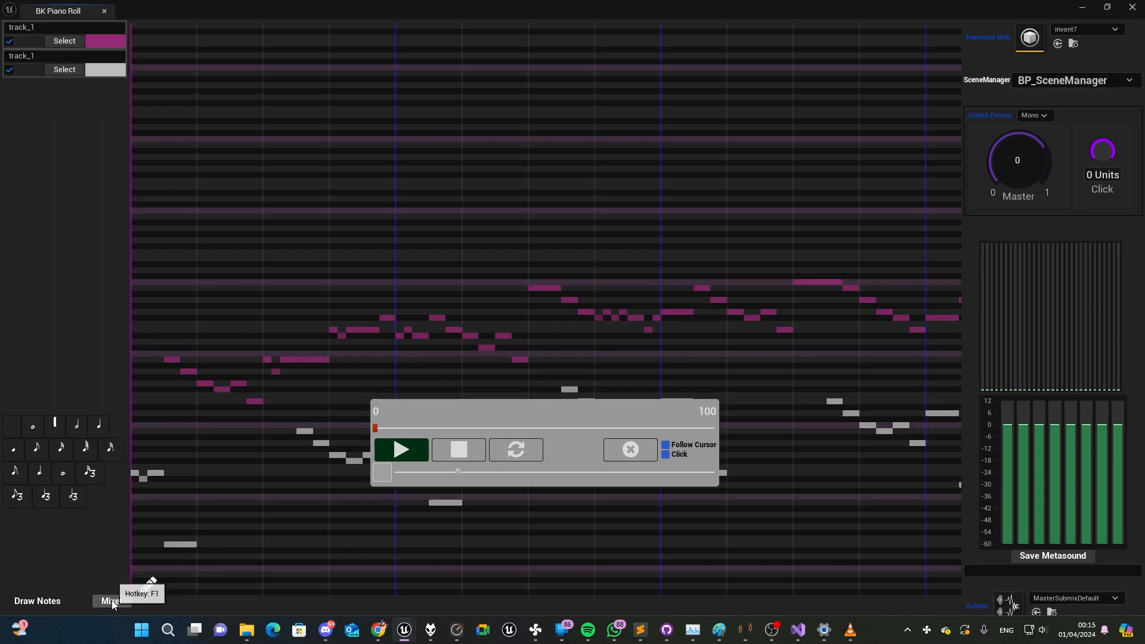
Check the track controls in the piano roll's mixer view and return to the MIDI note editor
{"action": "left_click", "coordinate": [112, 601]}
{"action": "left_click", "coordinate": [182, 456]}
{"action": "left_click", "coordinate": [200, 457]}
{"action": "left_click", "coordinate": [261, 453]}
{"action": "left_click", "coordinate": [260, 453]}
{"action": "left_click", "coordinate": [111, 602]}
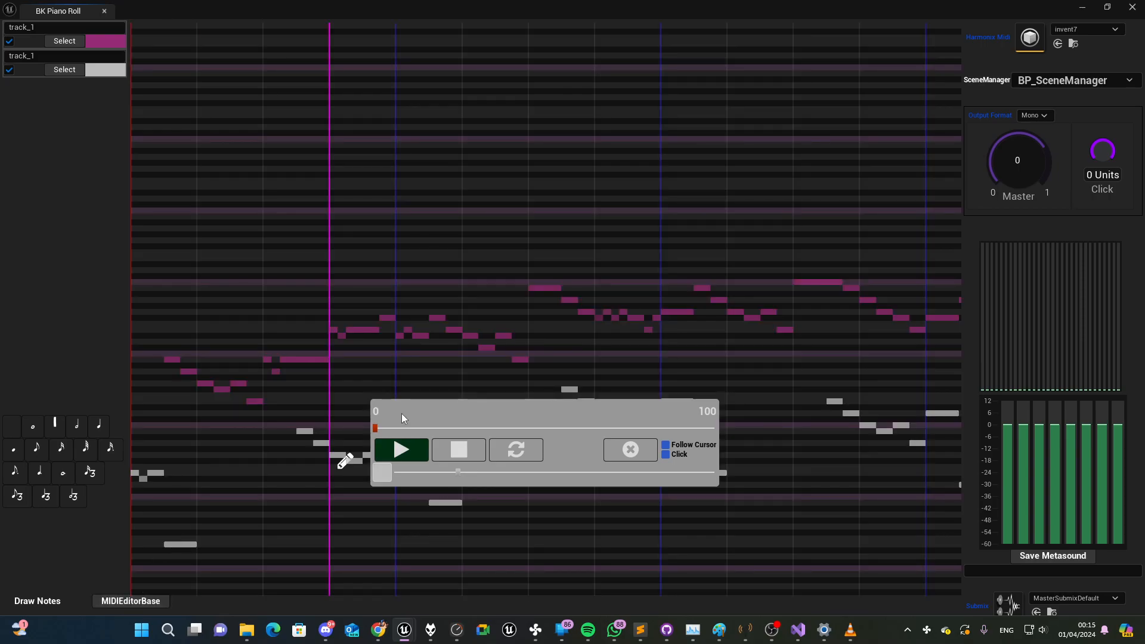
Browse the available MIDI files while keeping invent7, and look over its notes in the piano roll
{"action": "left_click", "coordinate": [1078, 30]}
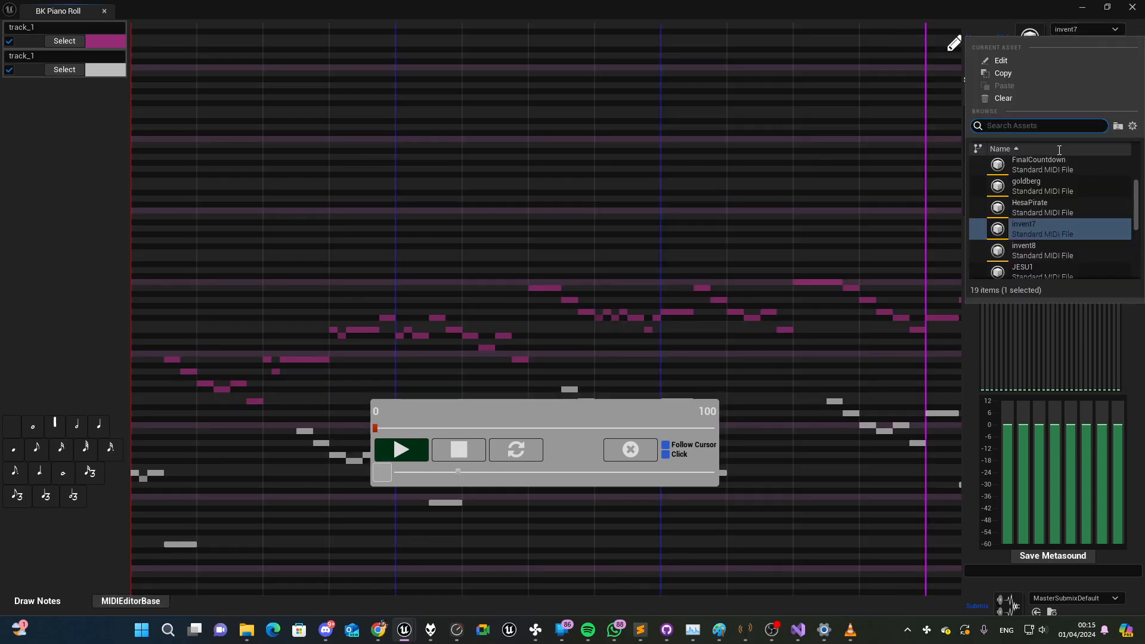
{"action": "left_click", "coordinate": [785, 190]}
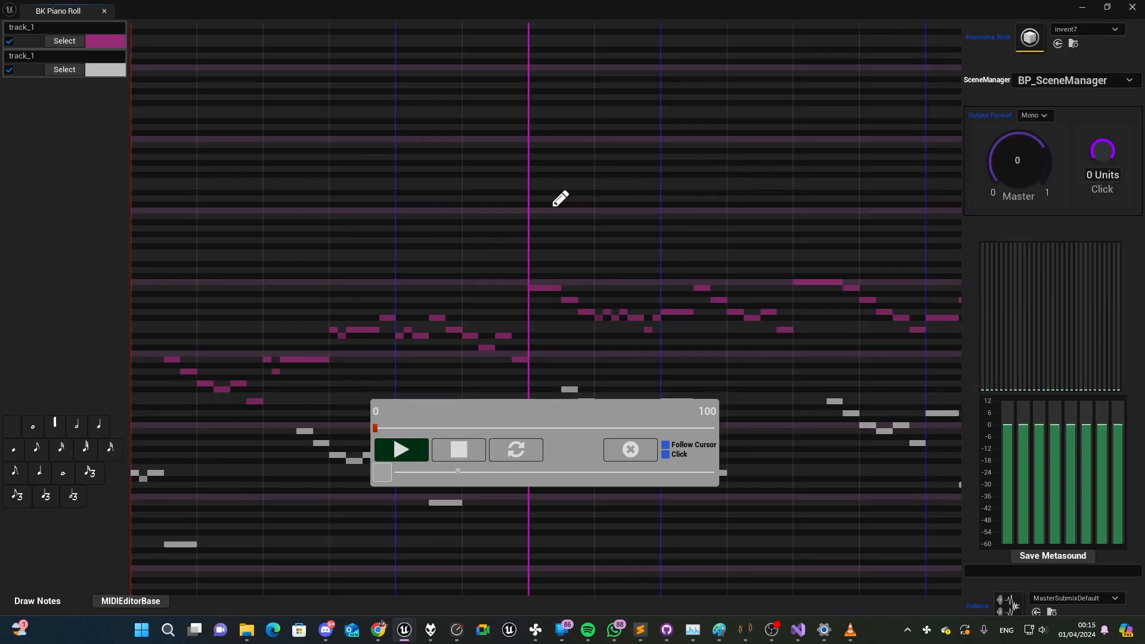
{"action": "scroll", "coordinate": [537, 225], "scroll_direction": "down", "scroll_amount": 5, "text": "ctrl"}
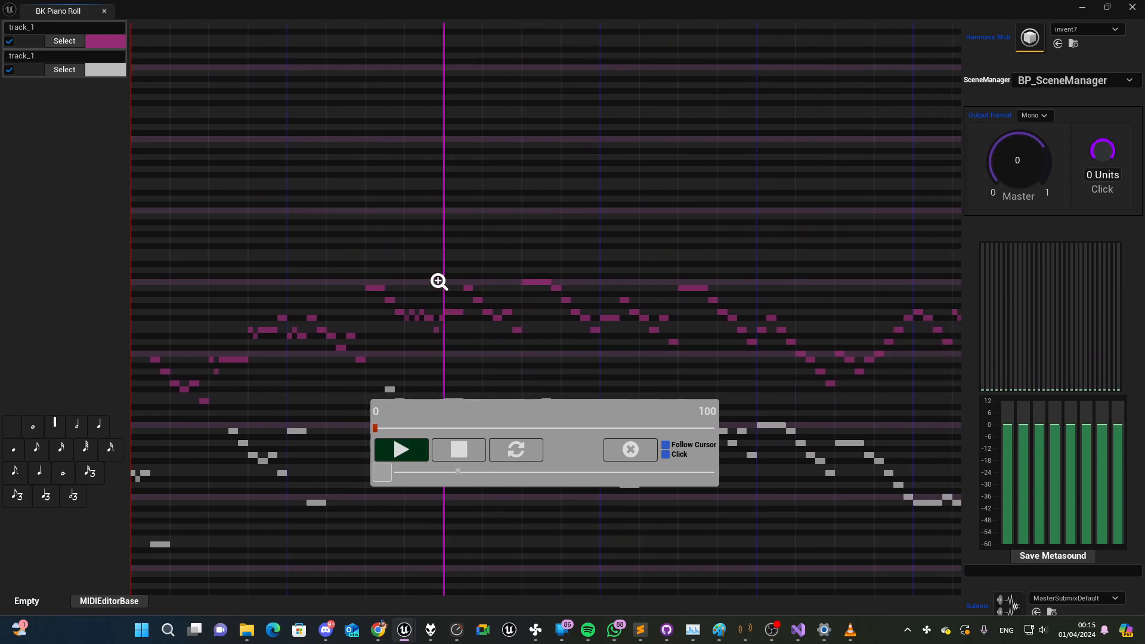
{"action": "right_click_drag", "start_coordinate": [423, 284], "coordinate": [442, 187]}
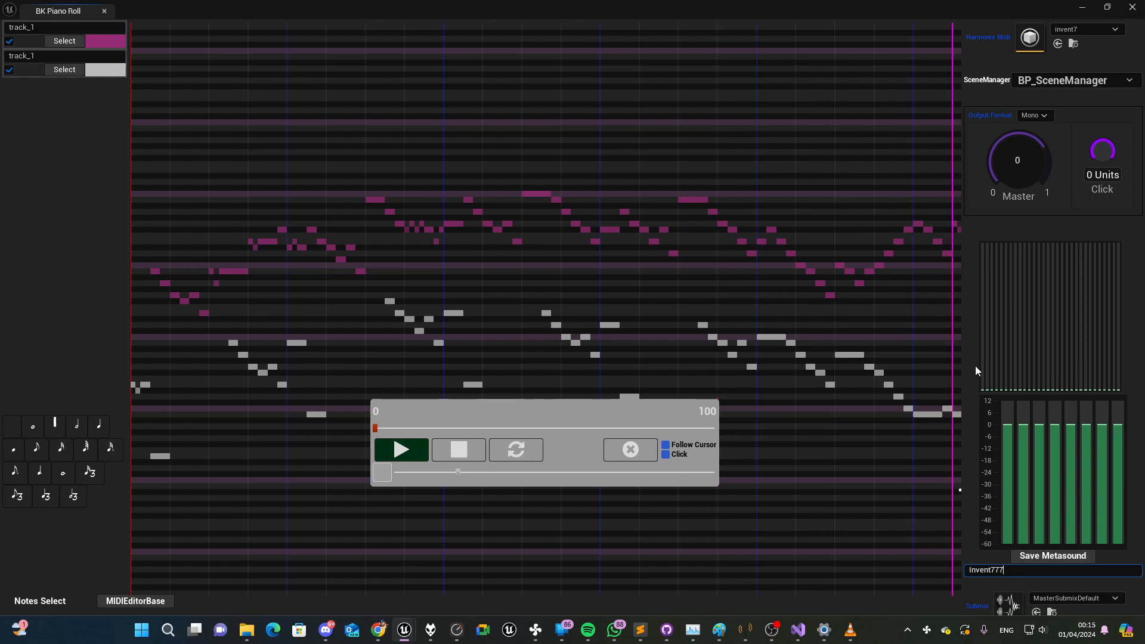
Try to save the generated MetaSound as Invent777, replacing the existing asset
{"action": "left_click", "coordinate": [1082, 558]}
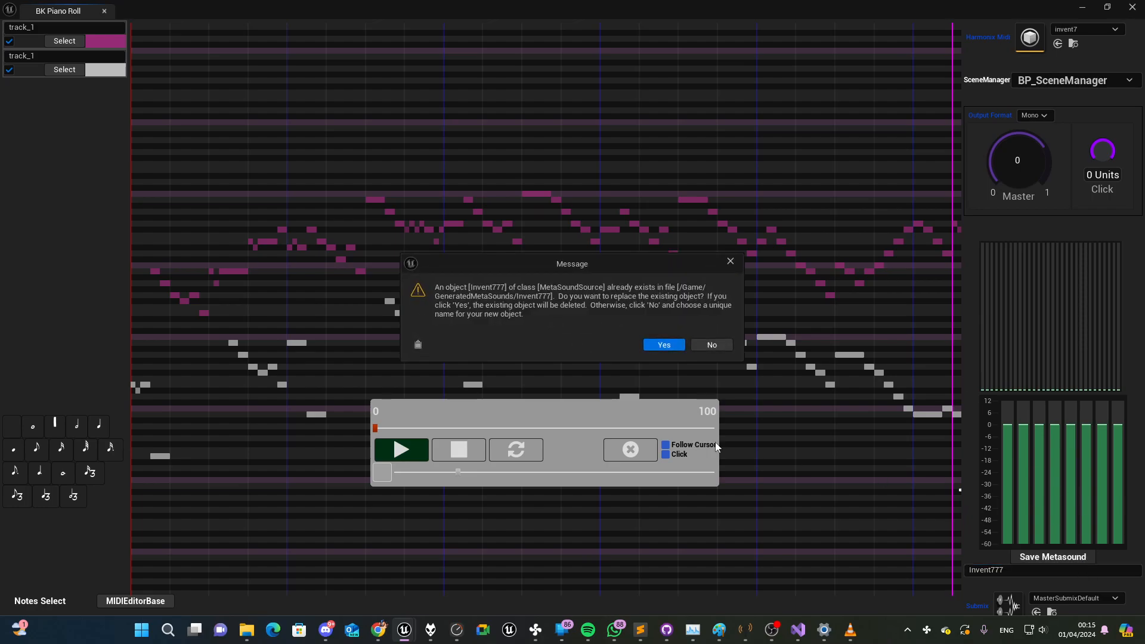
{"action": "left_click", "coordinate": [675, 346]}
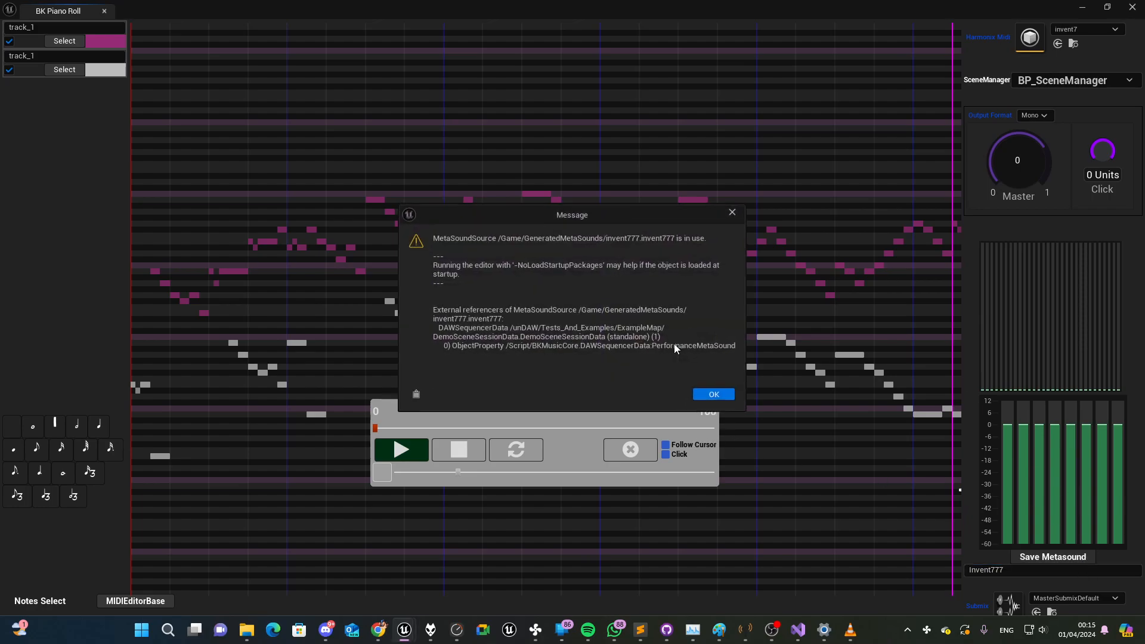
{"action": "left_click", "coordinate": [731, 396]}
Save the generated MetaSound as Invent777555 and close the BK Piano Roll window
{"action": "left_click", "coordinate": [632, 340]}
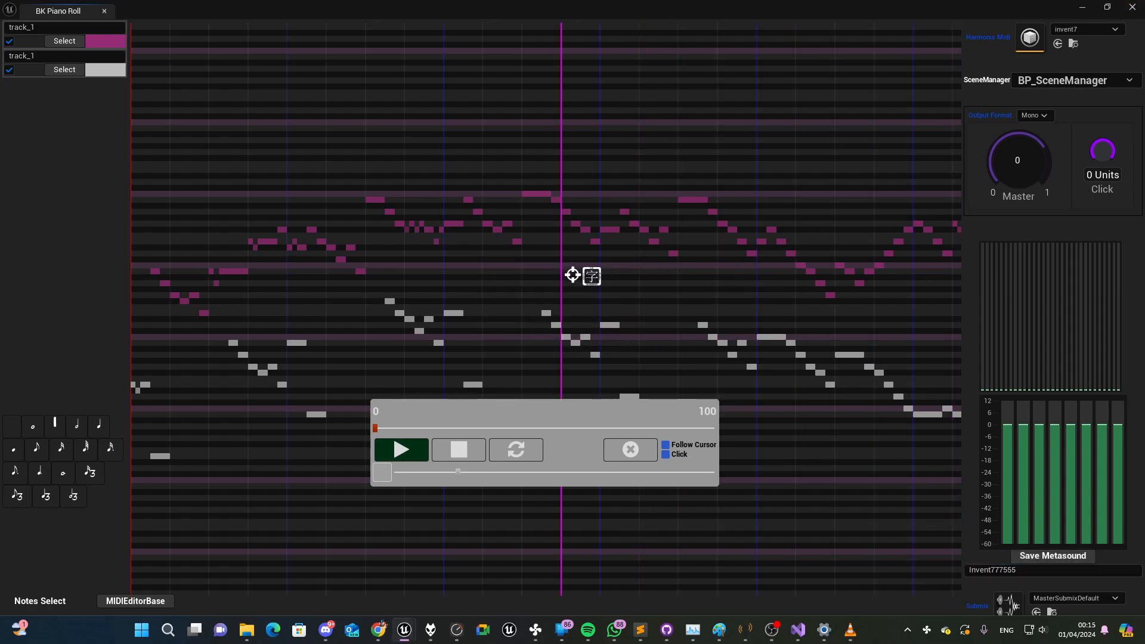
{"action": "scroll", "coordinate": [580, 273], "scroll_direction": "down", "scroll_amount": 5}
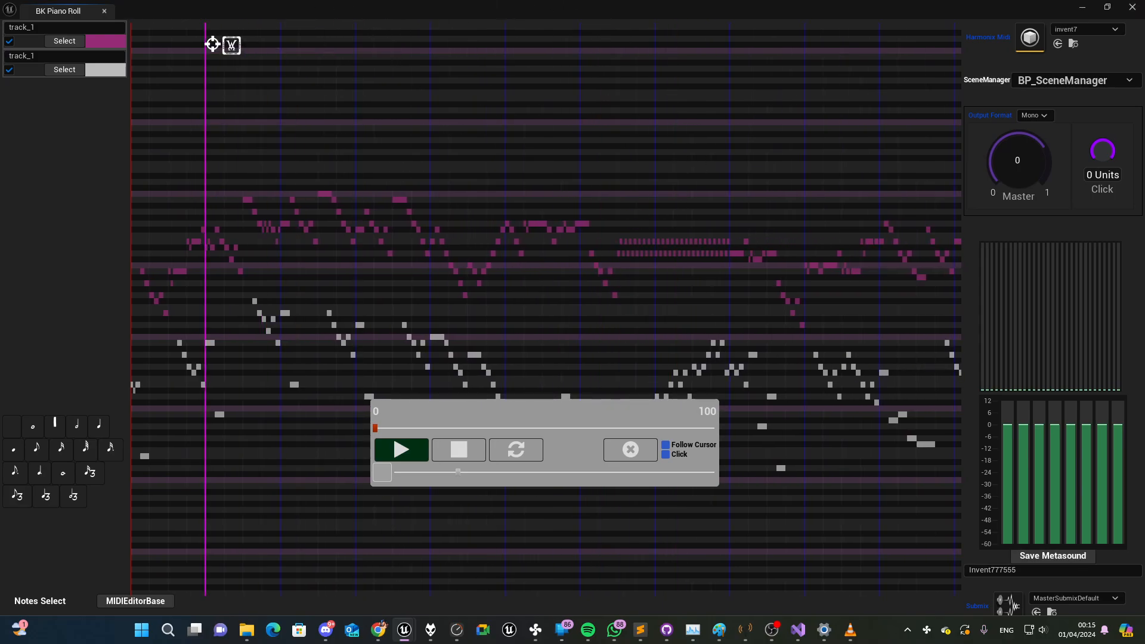
{"action": "left_click", "coordinate": [1133, 7]}
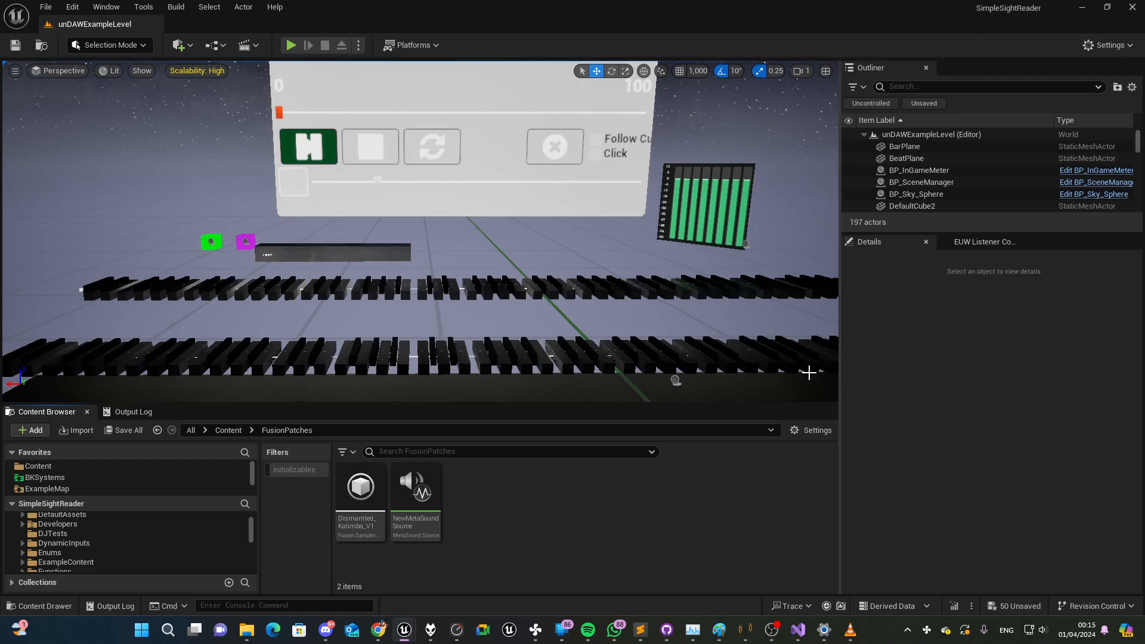
Open DemoSceneSessionData from BP_SceneManager's session data and open its performance MetaSound, Invent777555
{"action": "left_click", "coordinate": [486, 114]}
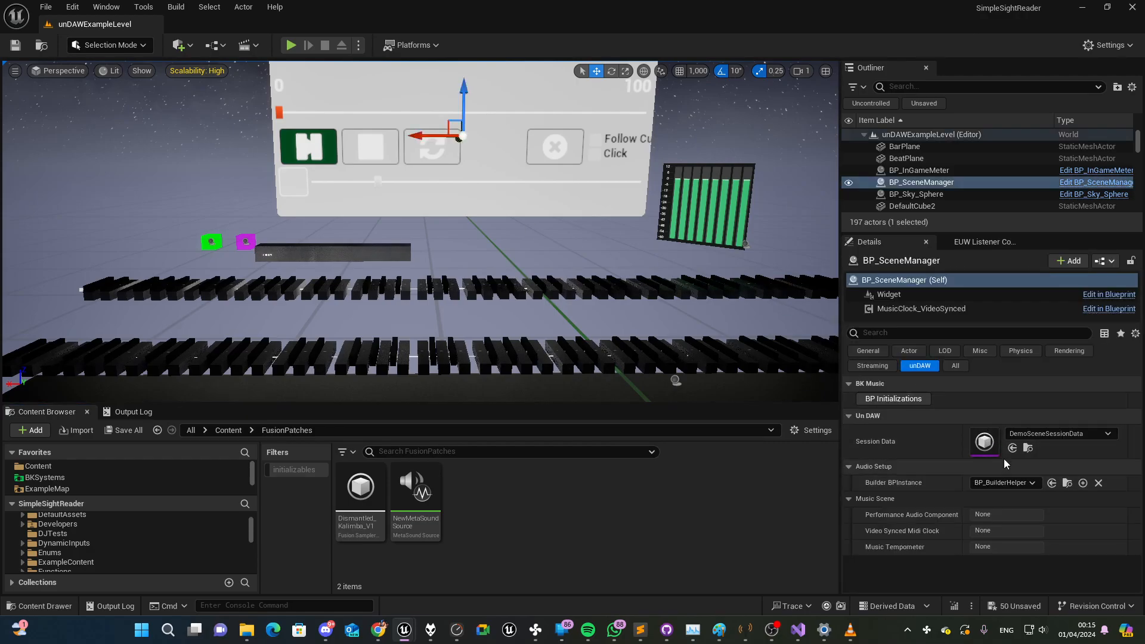
{"action": "double_click", "coordinate": [989, 440]}
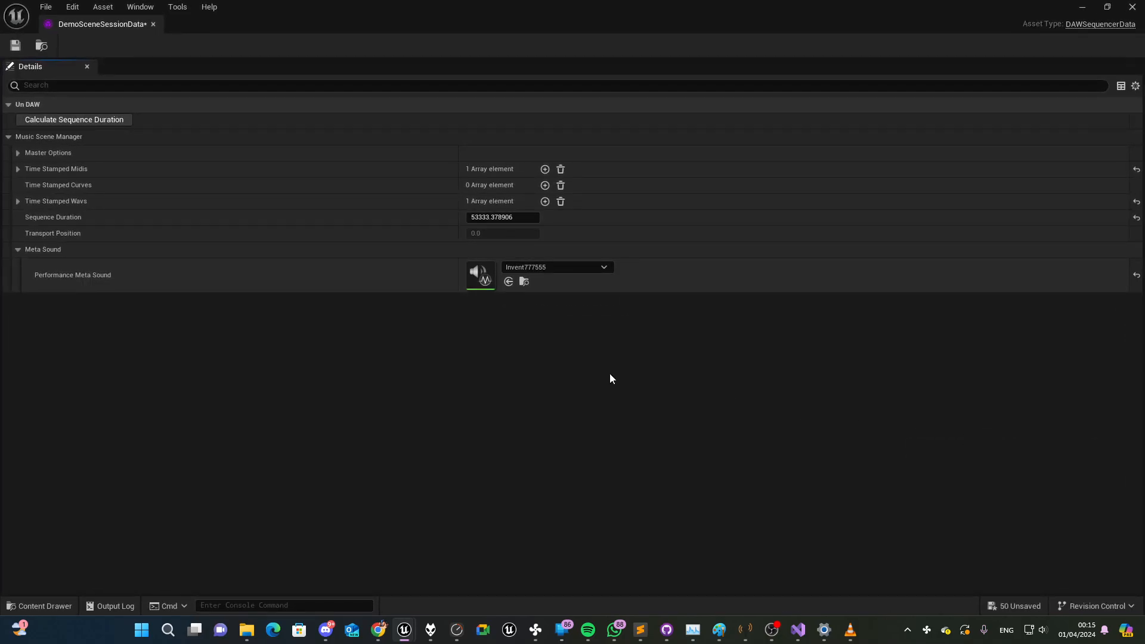
{"action": "double_click", "coordinate": [474, 272]}
Move the Fusion Sampler Stereo nodes out of the overlapping stack to free space beside it in the Invent777555 graph
{"action": "scroll", "coordinate": [721, 255], "scroll_direction": "up", "scroll_amount": 3}
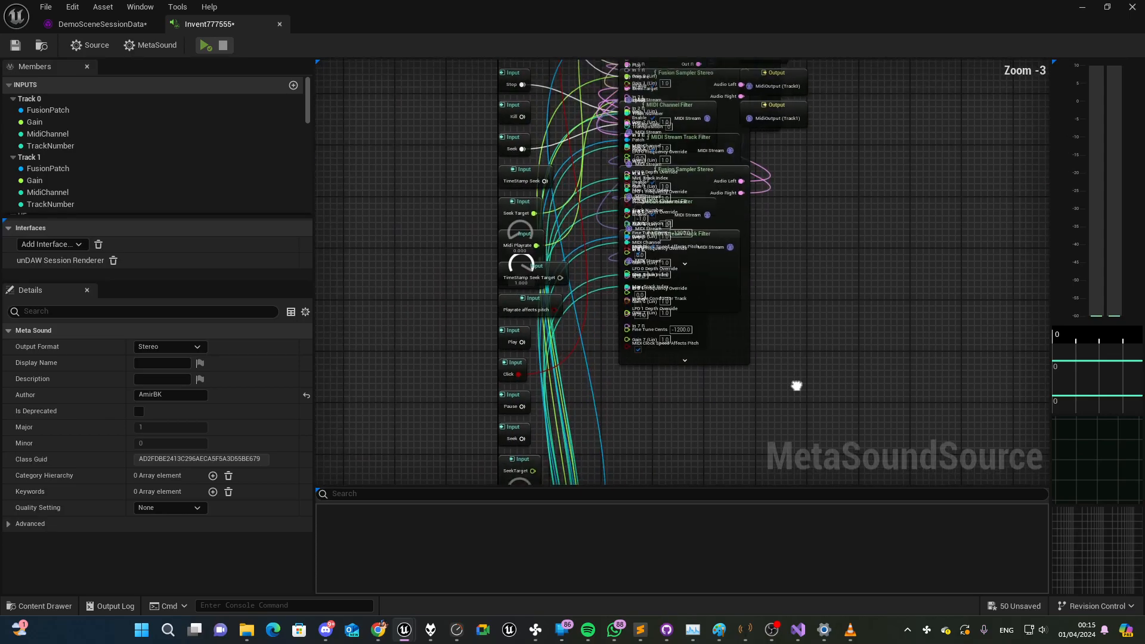
{"action": "left_click_drag", "start_coordinate": [742, 393], "coordinate": [912, 442]}
{"action": "right_click_drag", "start_coordinate": [840, 185], "coordinate": [748, 270]}
{"action": "left_click_drag", "start_coordinate": [661, 310], "coordinate": [936, 270]}
{"action": "right_click_drag", "start_coordinate": [745, 212], "coordinate": [814, 320]}
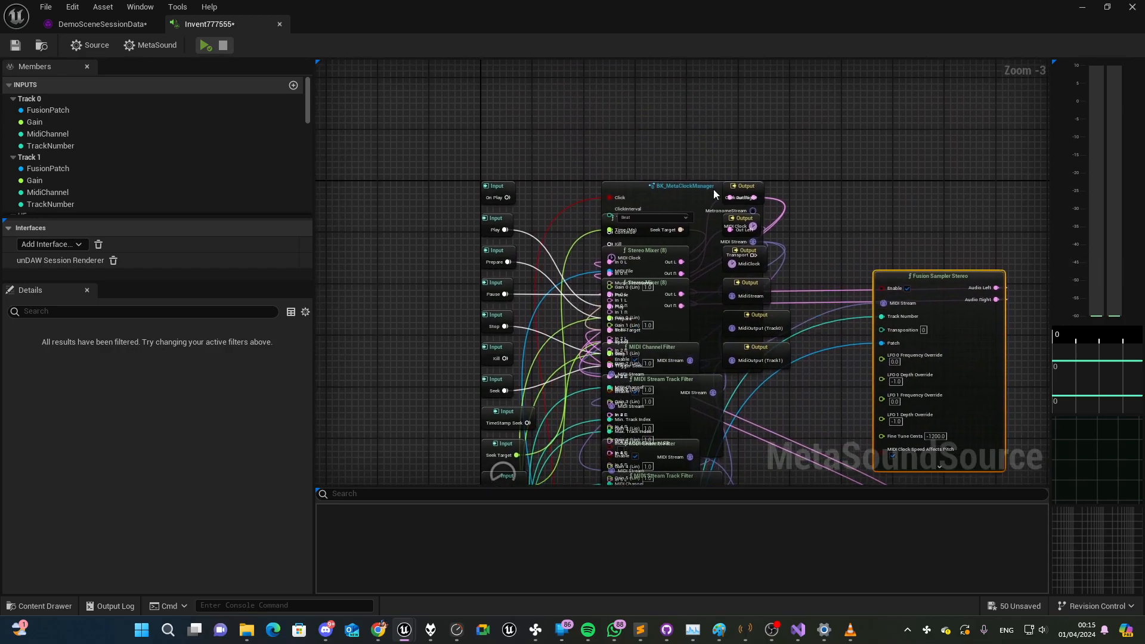
Spread out the BK_MetaClockManager, Time (Ms) To Seek Target and overlapping Stereo Mixer (8) nodes into free areas of the graph
{"action": "left_click_drag", "start_coordinate": [682, 186], "coordinate": [607, 151]}
{"action": "right_click_drag", "start_coordinate": [837, 319], "coordinate": [815, 125]}
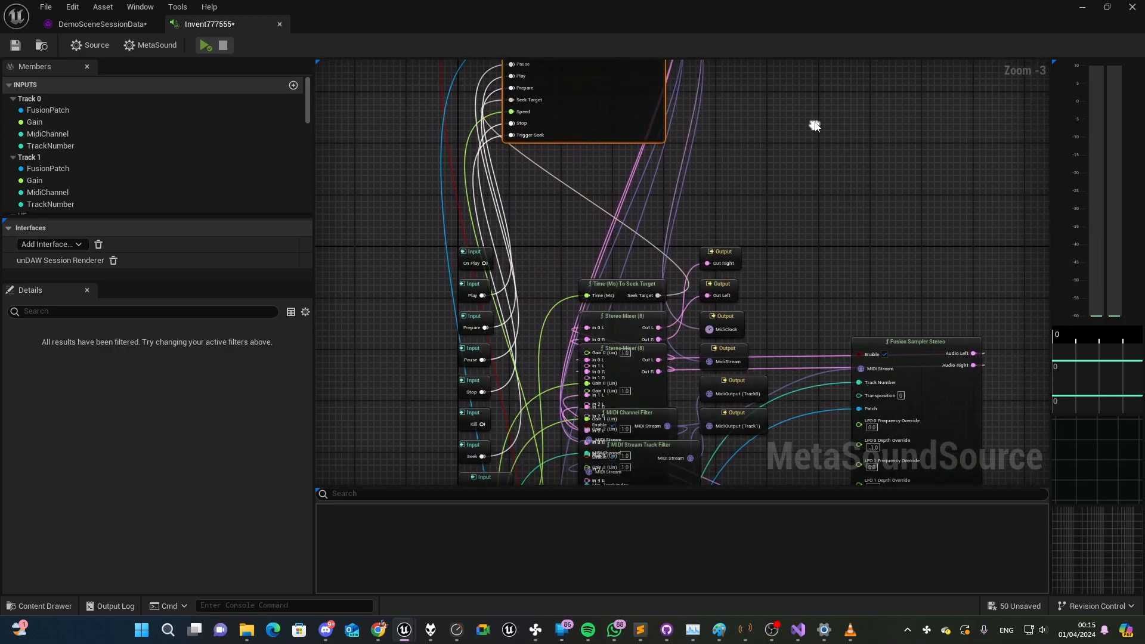
{"action": "left_click_drag", "start_coordinate": [631, 279], "coordinate": [413, 176]}
{"action": "left_click_drag", "start_coordinate": [633, 314], "coordinate": [526, 197]}
{"action": "right_click_drag", "start_coordinate": [644, 275], "coordinate": [778, 240]}
{"action": "left_click_drag", "start_coordinate": [682, 225], "coordinate": [1012, 153]}
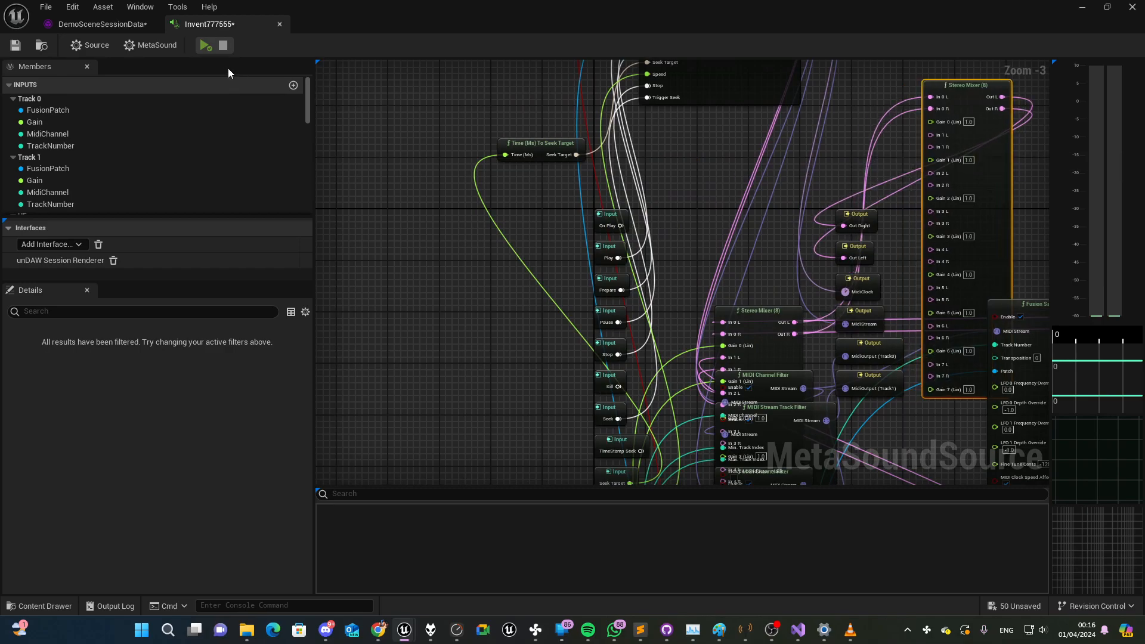
Preview the audio of Invent777555, and close its MetaSound editor together with the DemoSceneSessionData window
{"action": "left_click", "coordinate": [205, 46]}
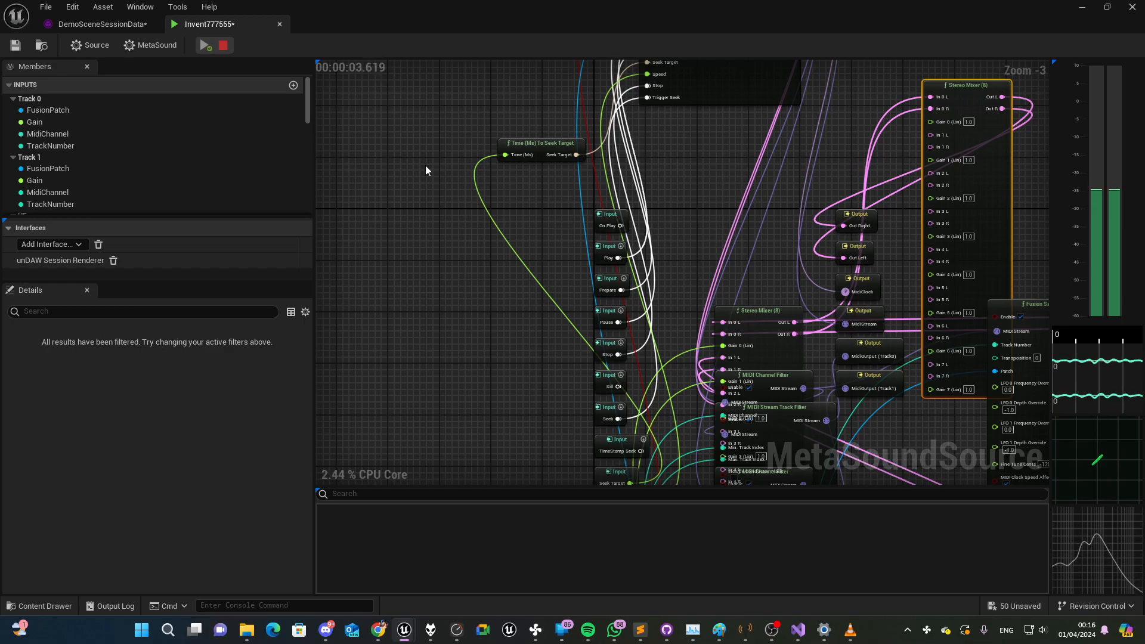
{"action": "left_click", "coordinate": [223, 46]}
{"action": "left_click", "coordinate": [279, 24]}
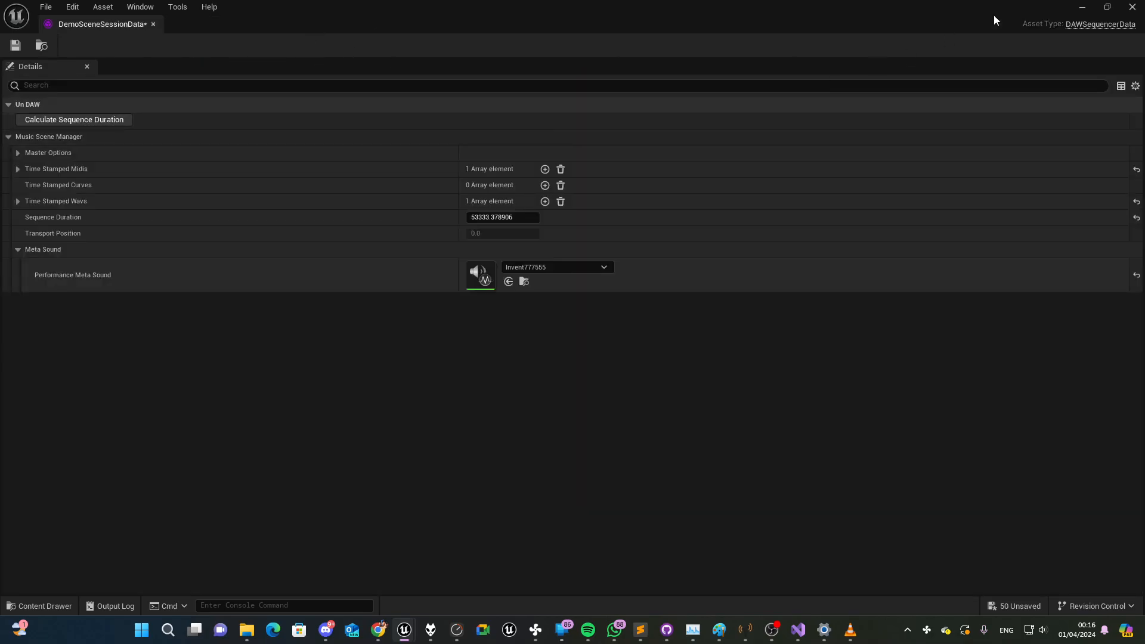
{"action": "left_click", "coordinate": [1133, 7]}
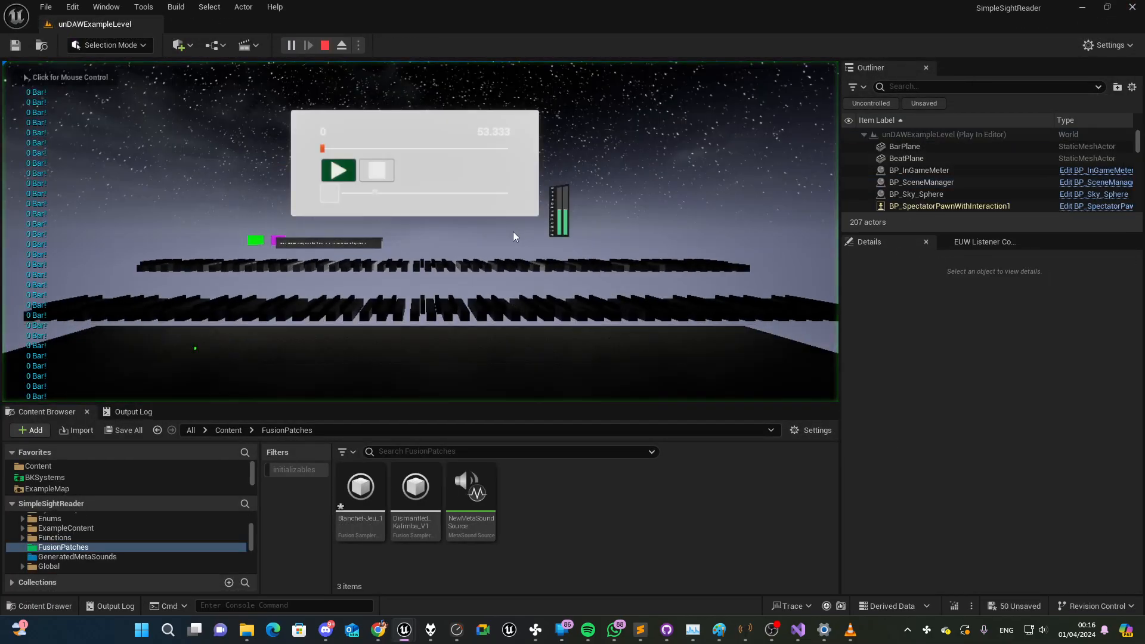
Take control of the running unDAWExampleLevel and fly around the in-scene transport panel and the animated keyboards
{"action": "left_click", "coordinate": [514, 233]}
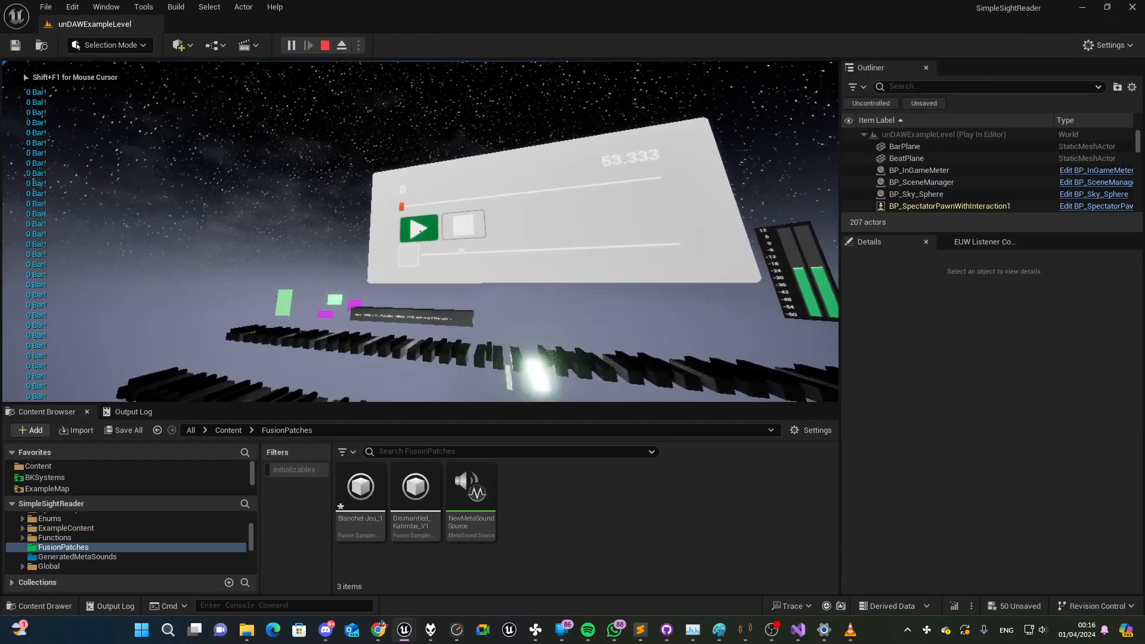
{"action": "key", "text": "s"}
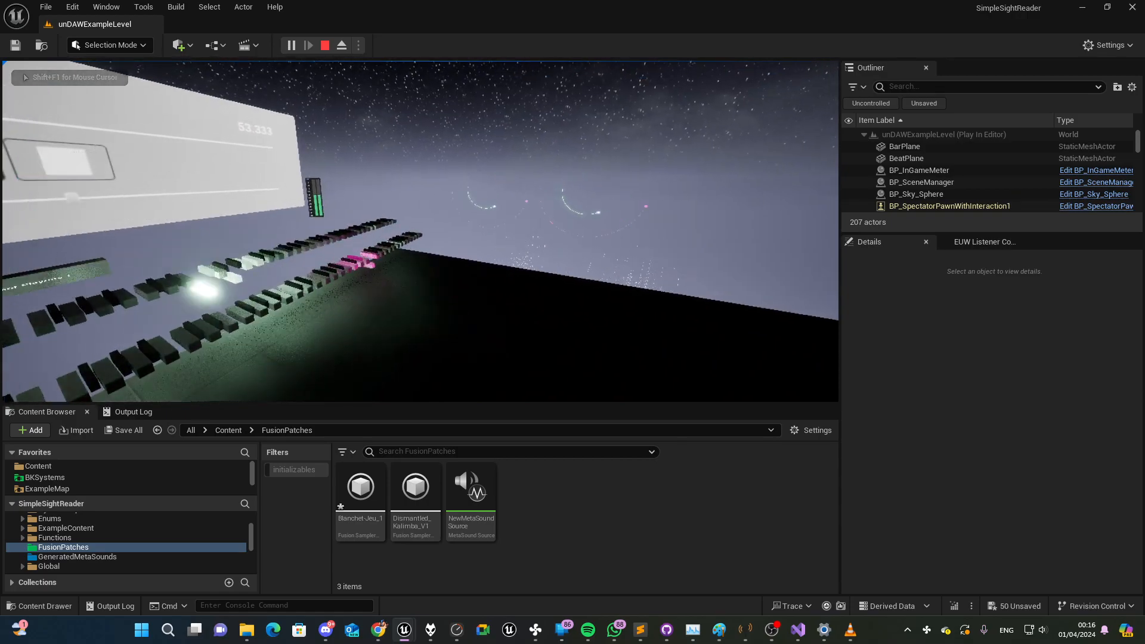
{"action": "key", "text": "d"}
{"action": "key", "text": "w"}
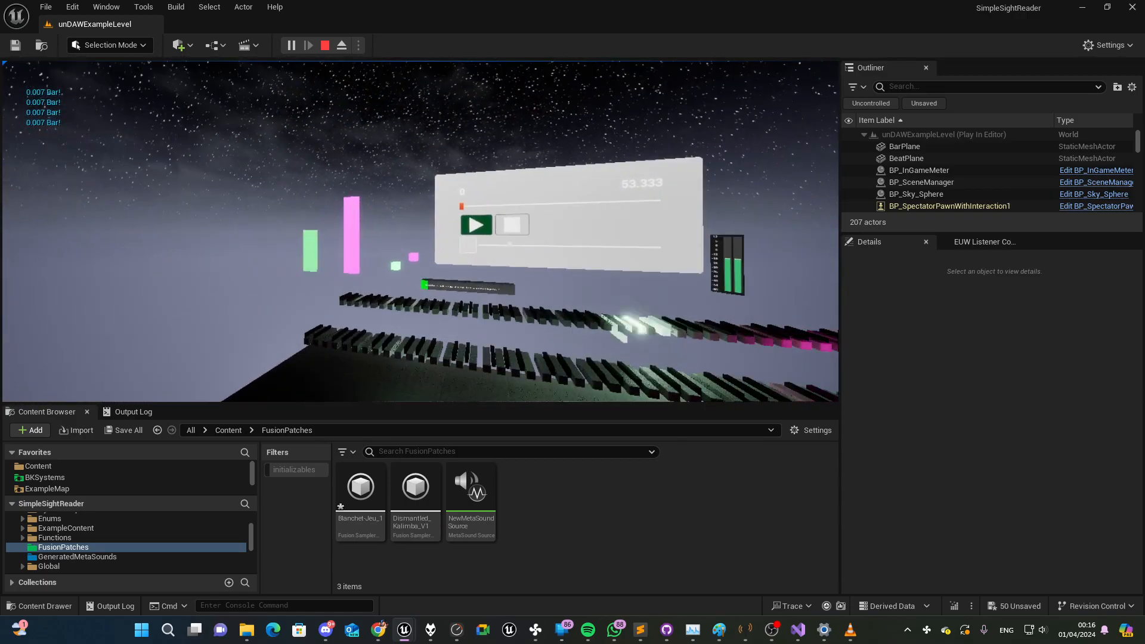
{"action": "key", "text": "a"}
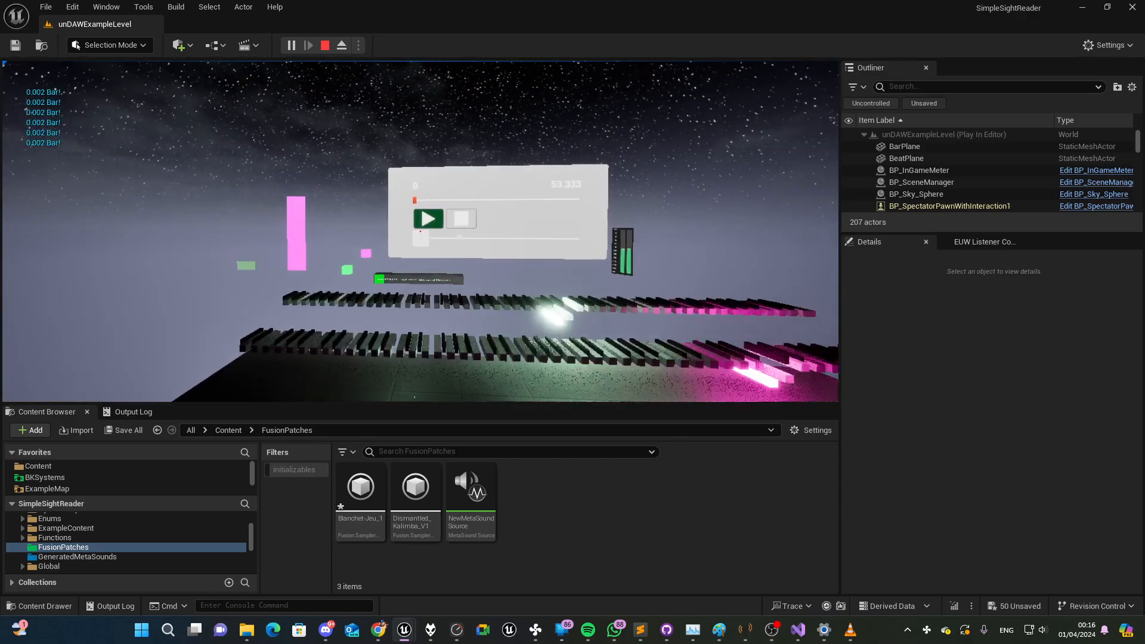
Scrub the performance to about 21.4 seconds on the in-scene transport panel, view the keyboards, and end the play session
{"action": "left_click", "coordinate": [420, 231]}
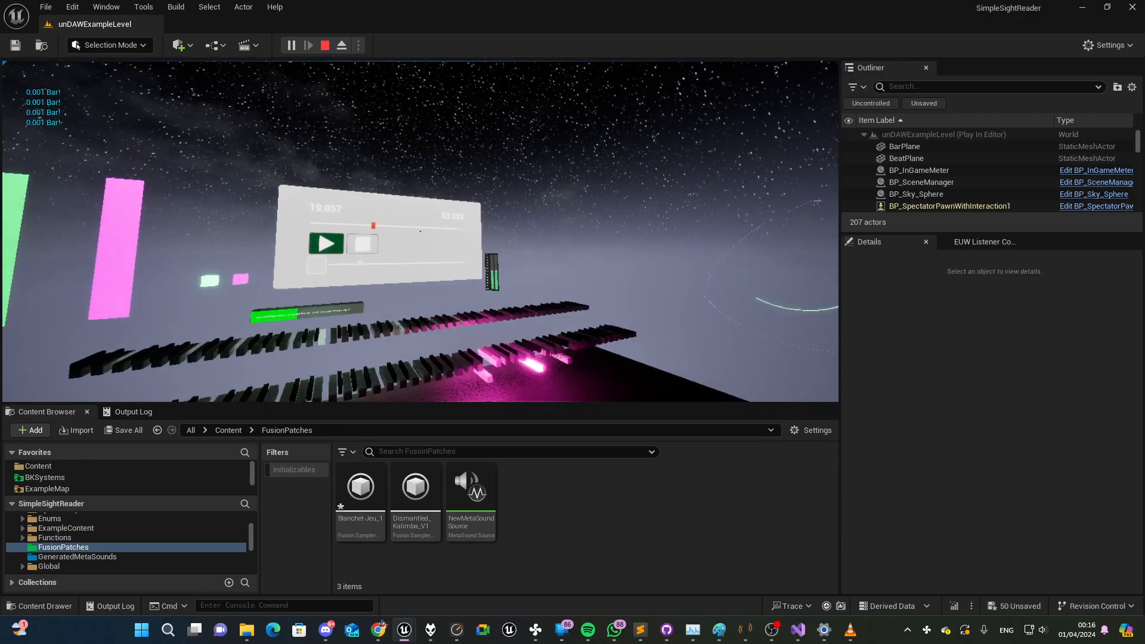
{"action": "left_click", "coordinate": [421, 231]}
{"action": "key", "text": "d"}
{"action": "left_click", "coordinate": [420, 230]}
{"action": "key", "text": "d"}
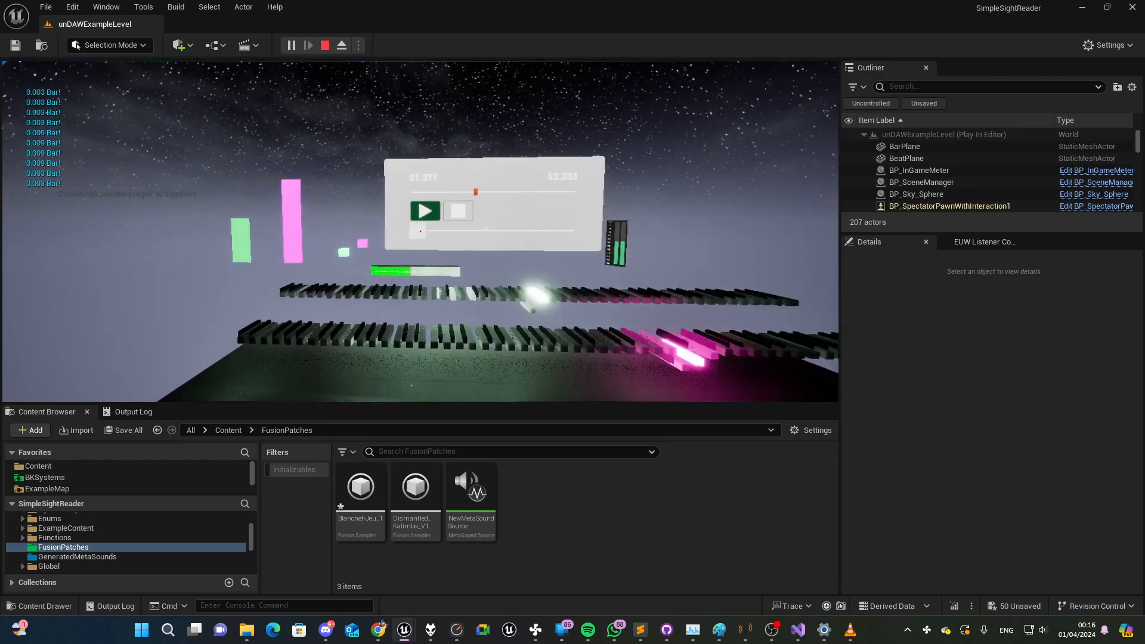
{"action": "key", "text": "a"}
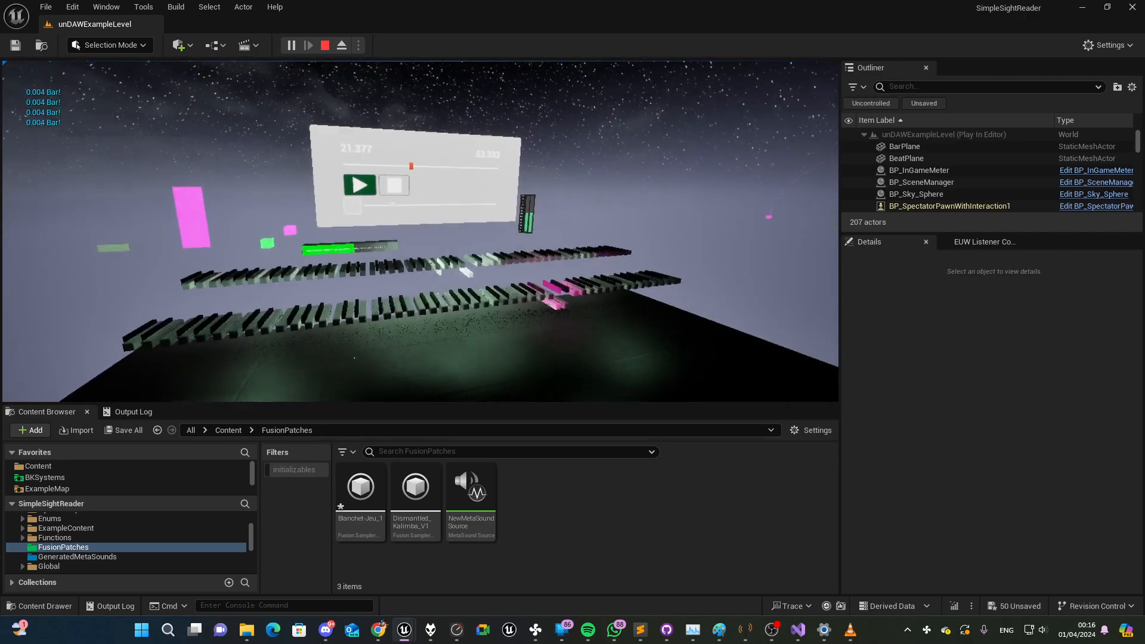
{"action": "key", "text": "a"}
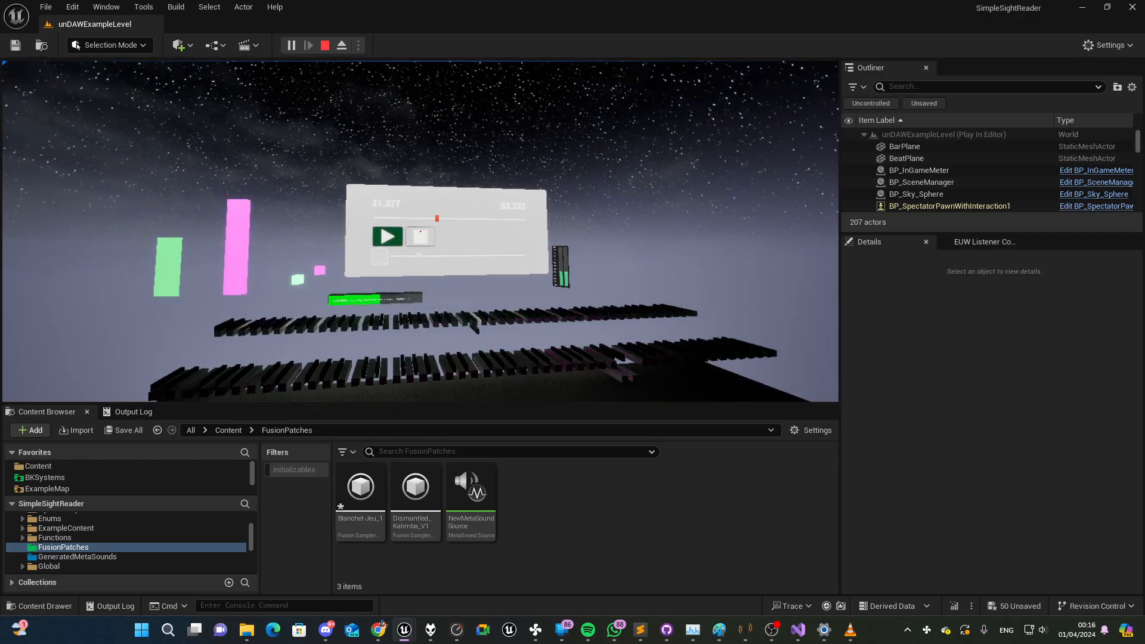
{"action": "key", "text": "Escape"}
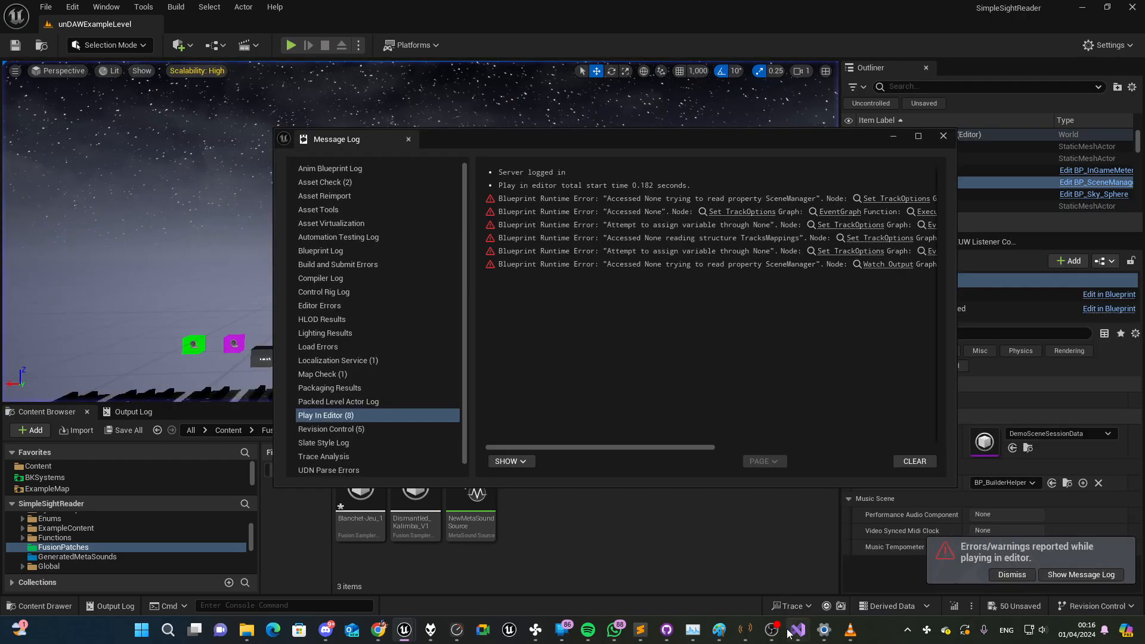